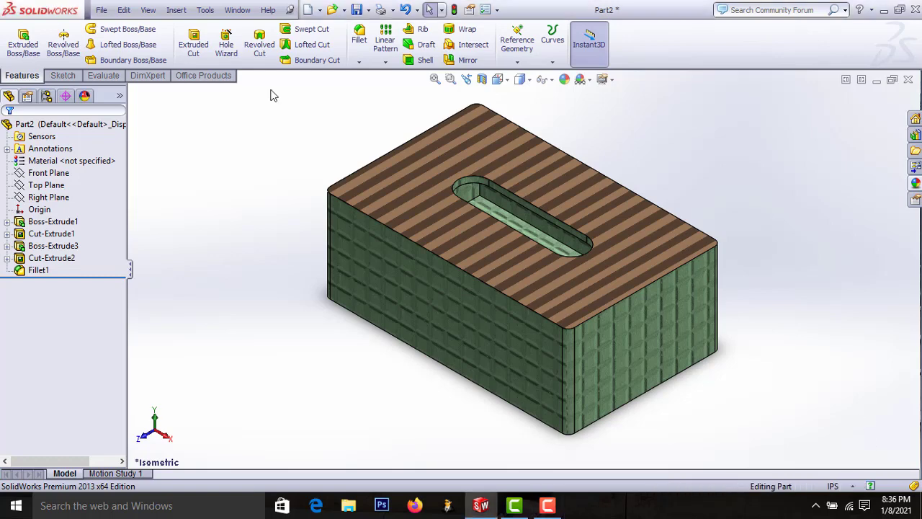
Open the File menu over the finished checker-and-stripe tissue-box model.
left_click(102, 10)
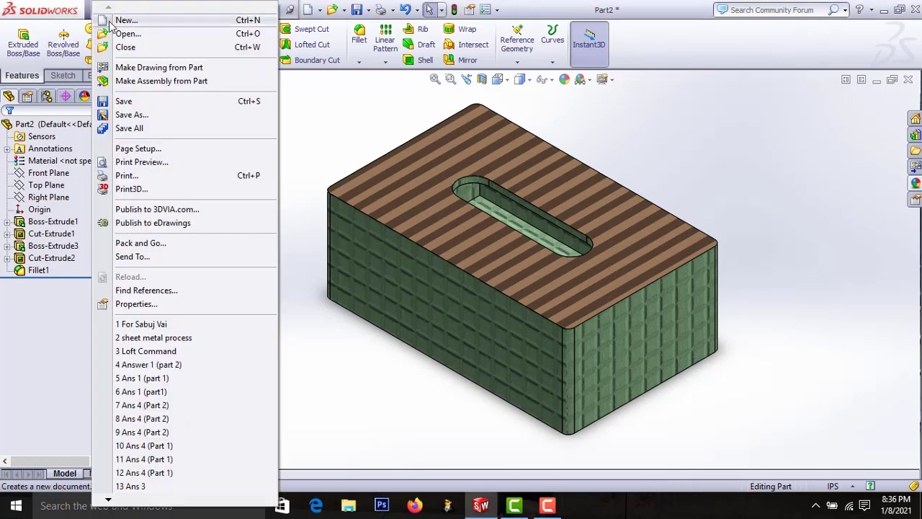
Create a new part and start a sketch on the Top Plane, viewed normal to it.
left_click(108, 21)
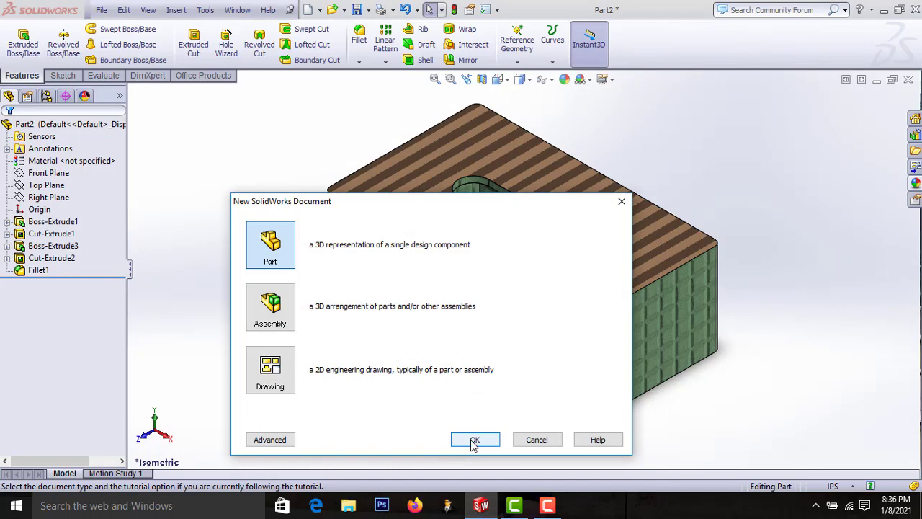
left_click(474, 440)
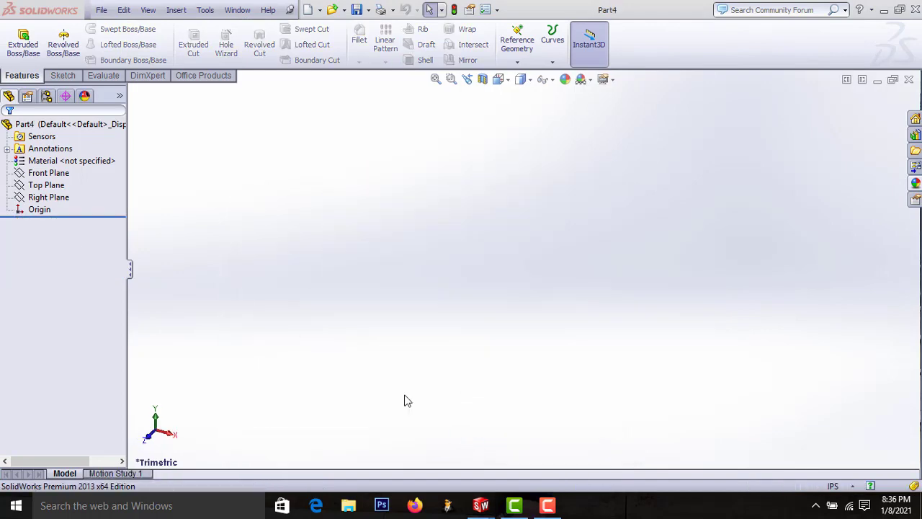
left_click(46, 186)
left_click(48, 185)
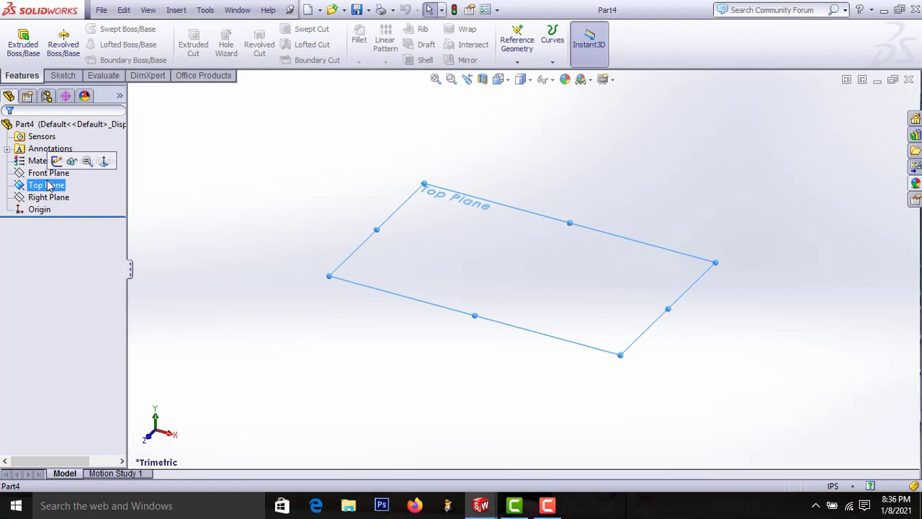
left_click(102, 161)
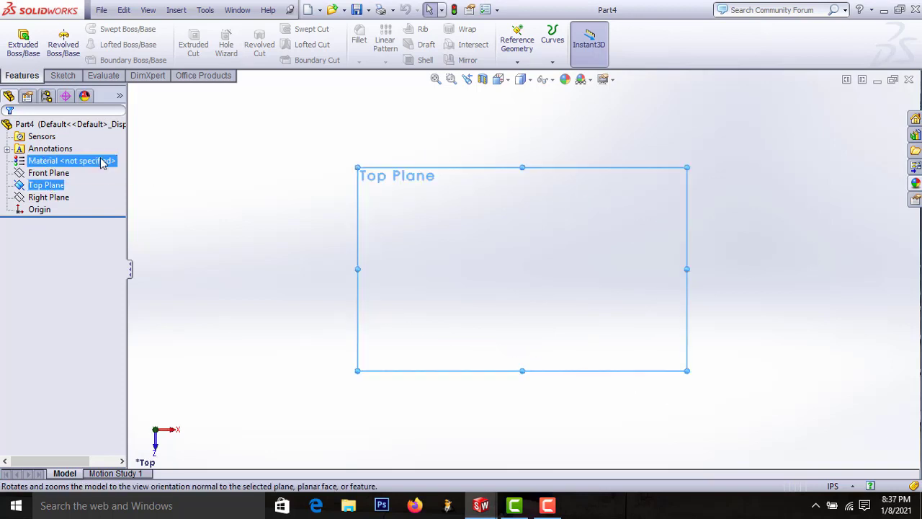
Draw a center rectangle anchored at the origin.
left_click(62, 75)
left_click(81, 44)
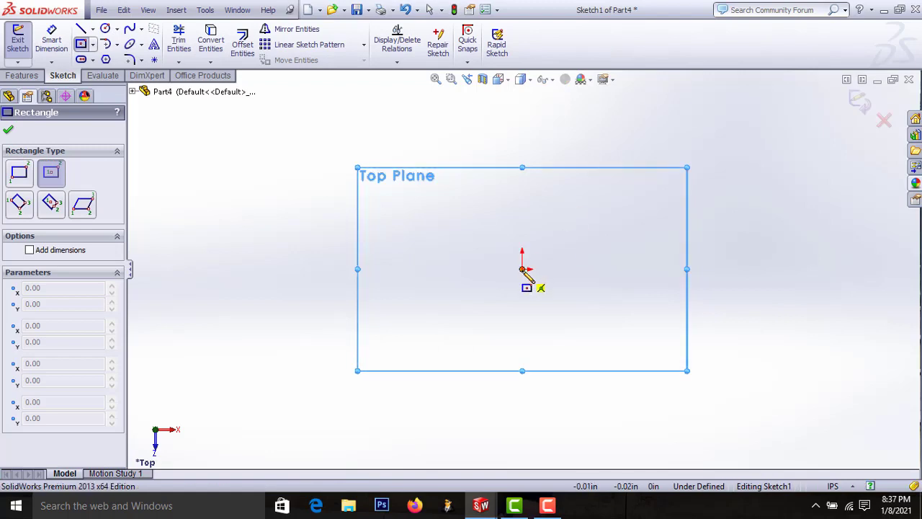
left_click(522, 269)
left_click(671, 347)
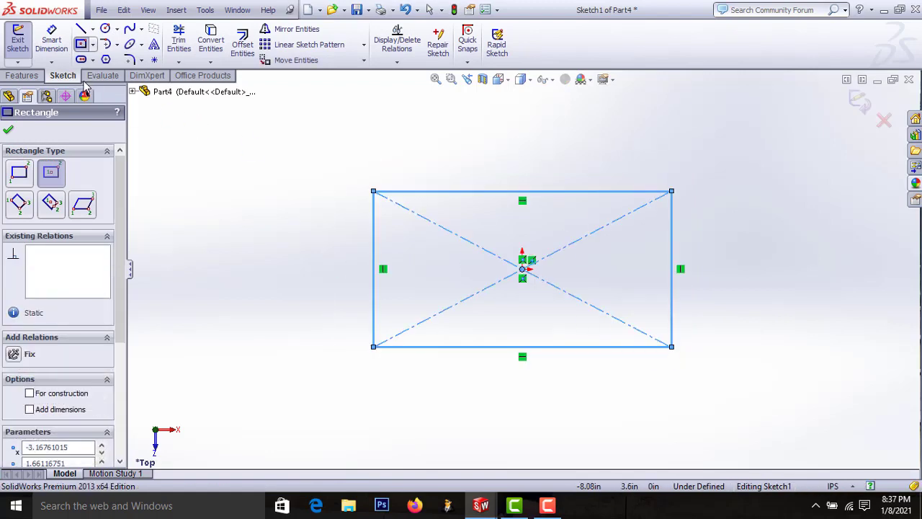
Dimension the rectangle 4.00 wide by 2.50 tall and exit the sketch.
left_click(51, 39)
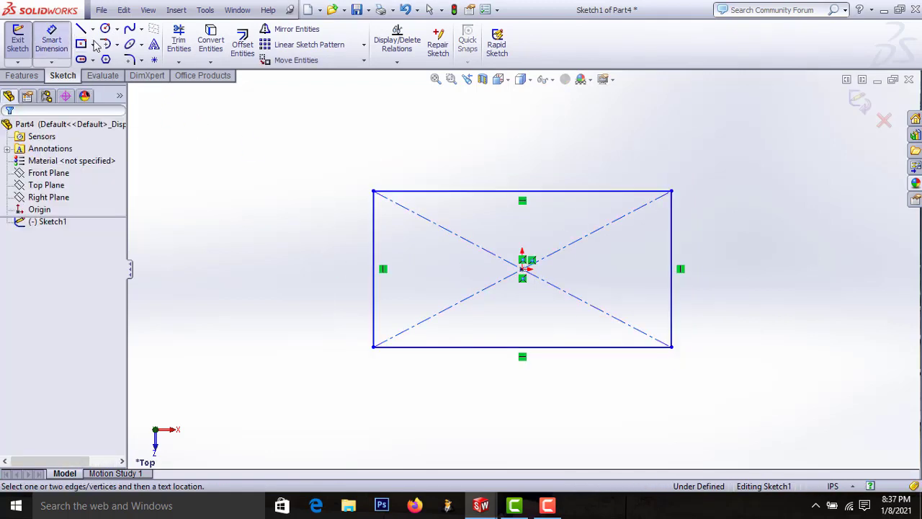
left_click(524, 191)
left_click(524, 155)
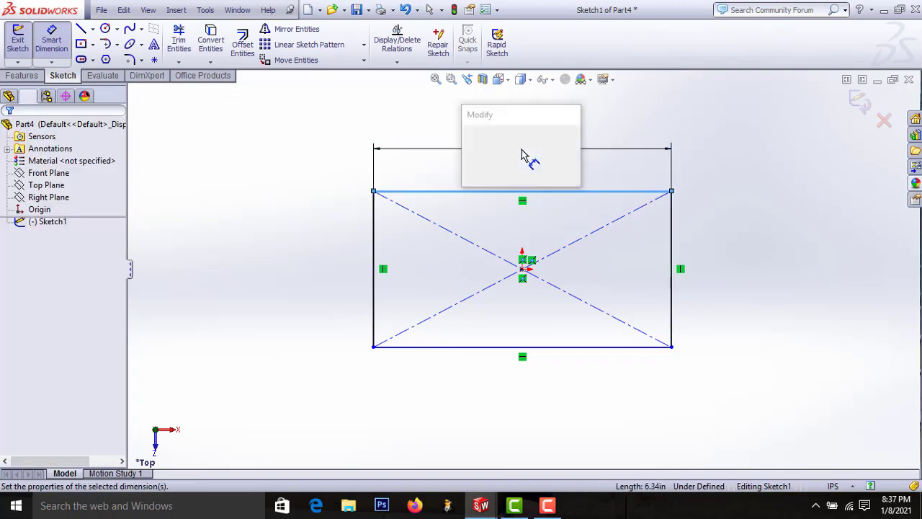
type("4")
key("Return")
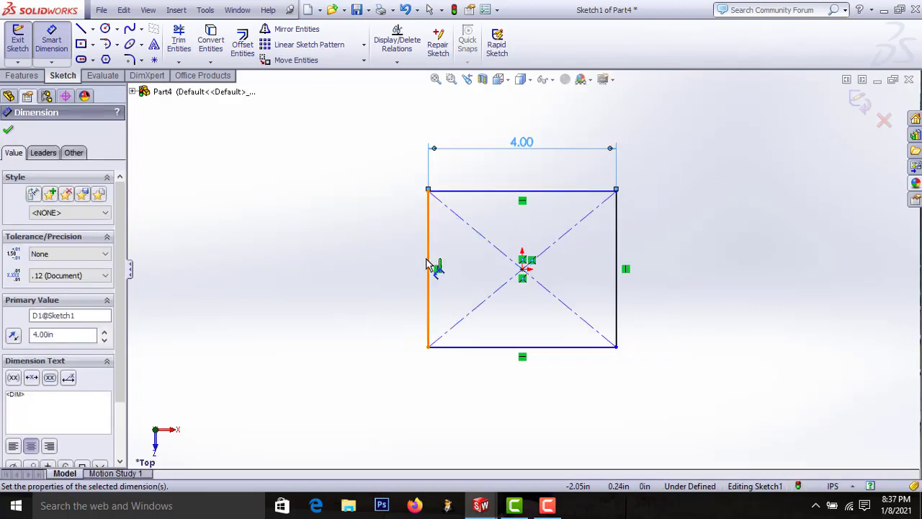
left_click(430, 263)
left_click(365, 265)
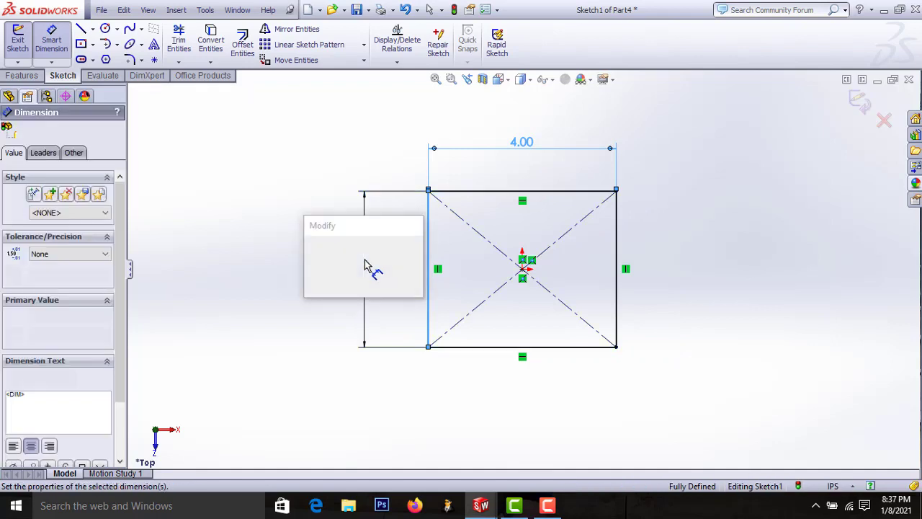
type("2.5")
key("Return")
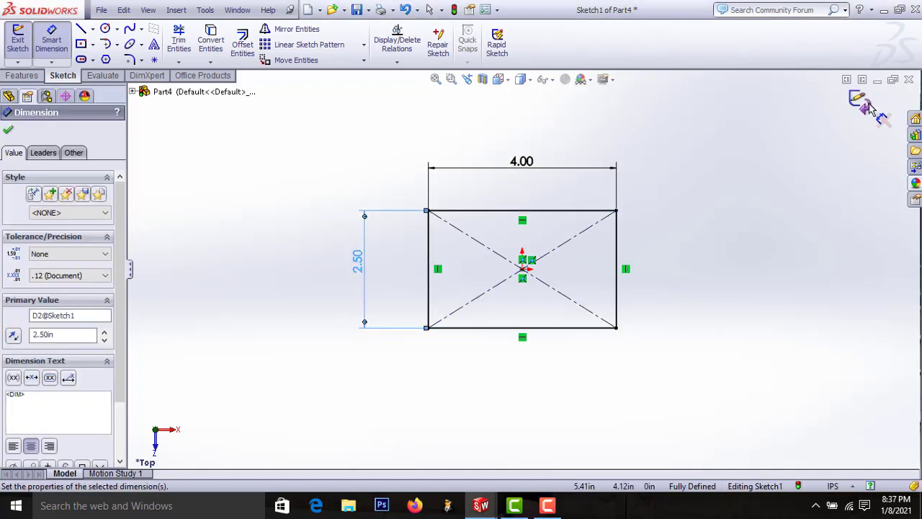
left_click(860, 104)
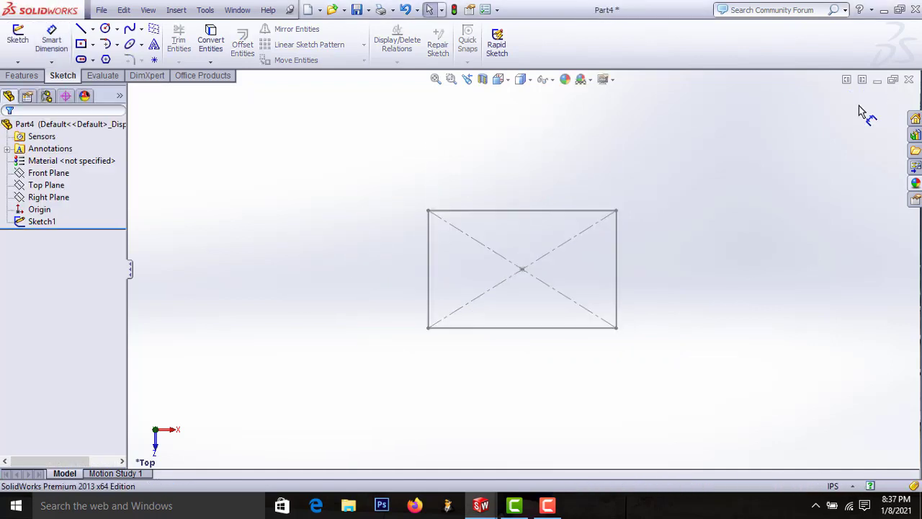
Extrude the rectangle sketch blind 1.50 in into a solid block, Boss-Extrude1.
left_click(22, 77)
left_click(21, 39)
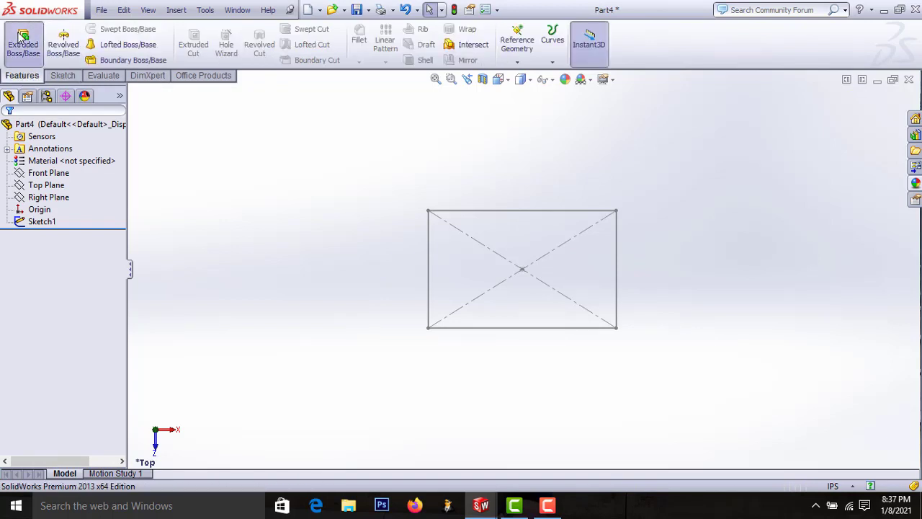
left_click(525, 212)
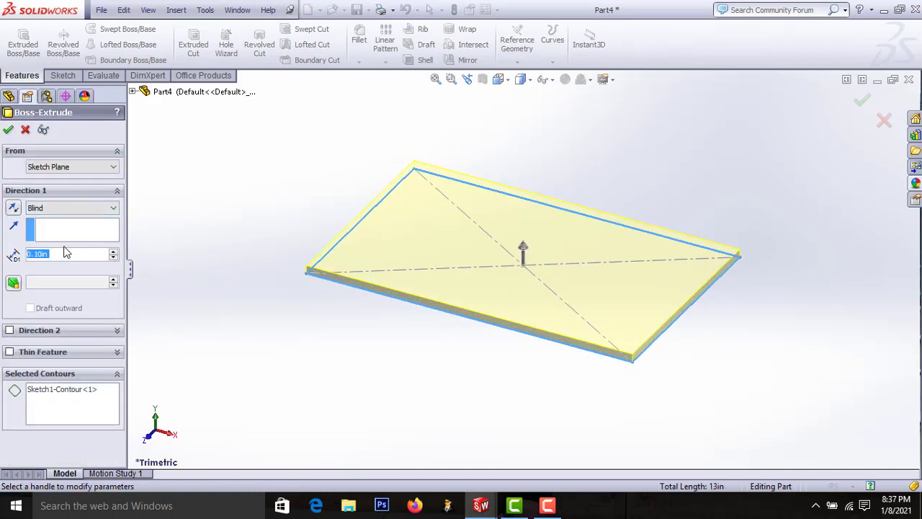
type("1.5")
key("Return")
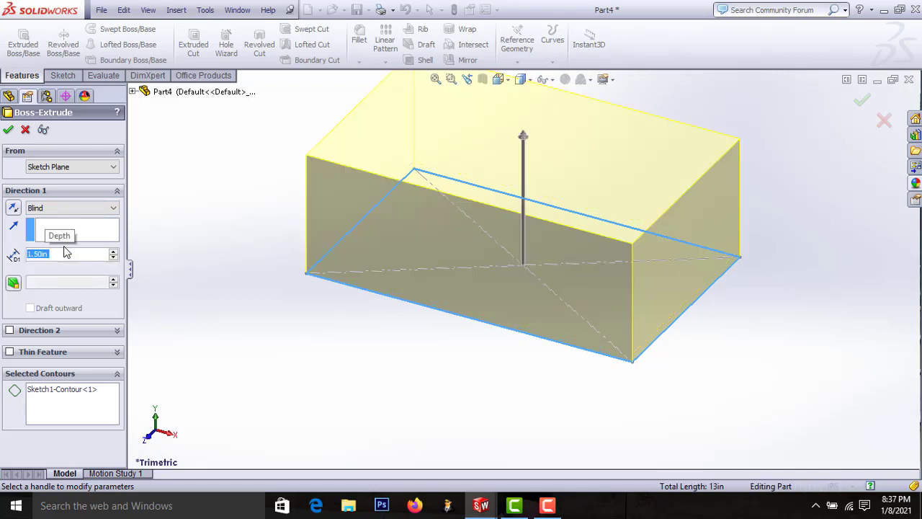
left_click(8, 130)
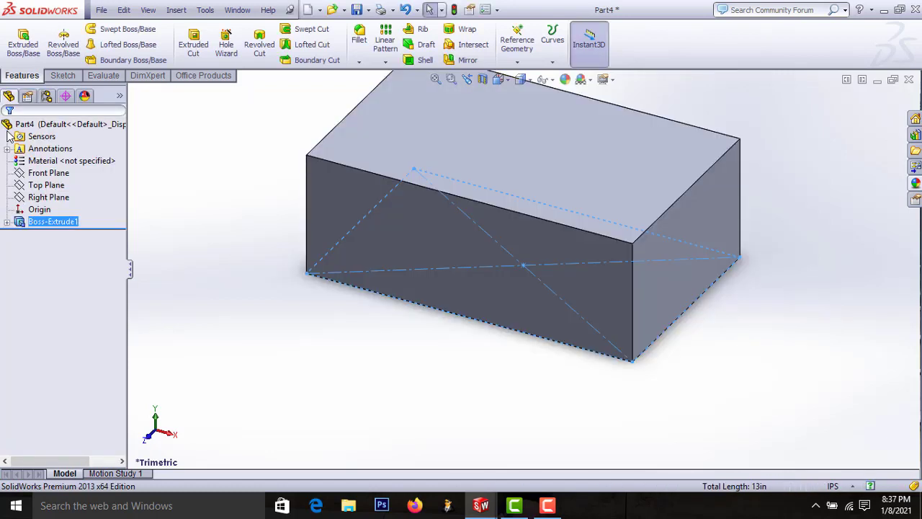
Start an extruded cut sketch on the block's top face and draw a center rectangle at the origin.
left_click(193, 43)
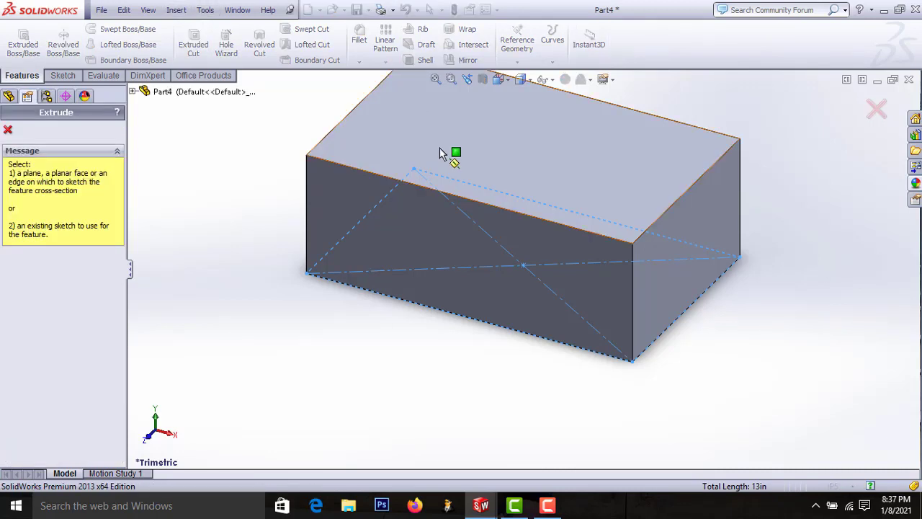
left_click(445, 147)
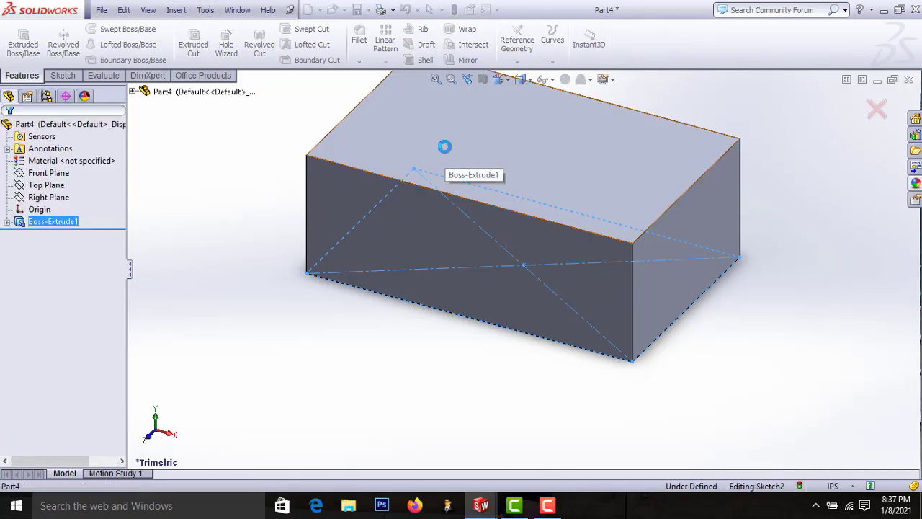
left_click(511, 84)
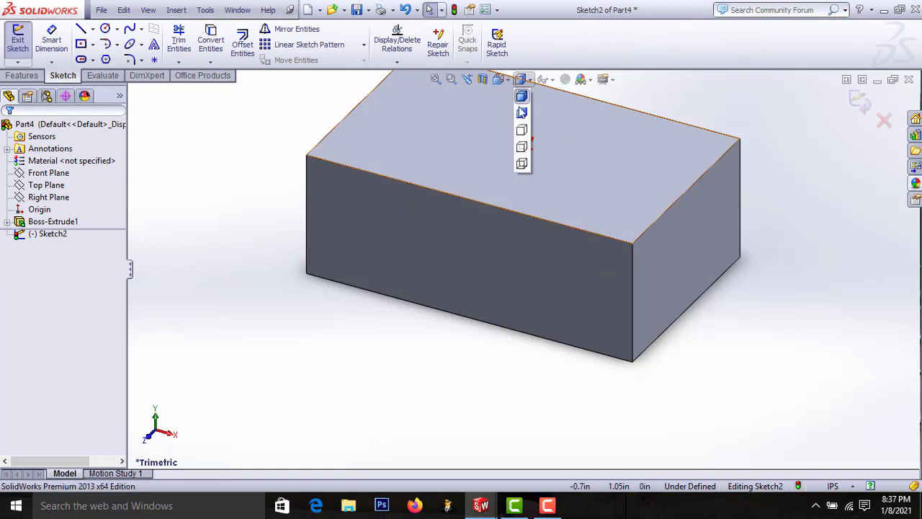
left_click(567, 148)
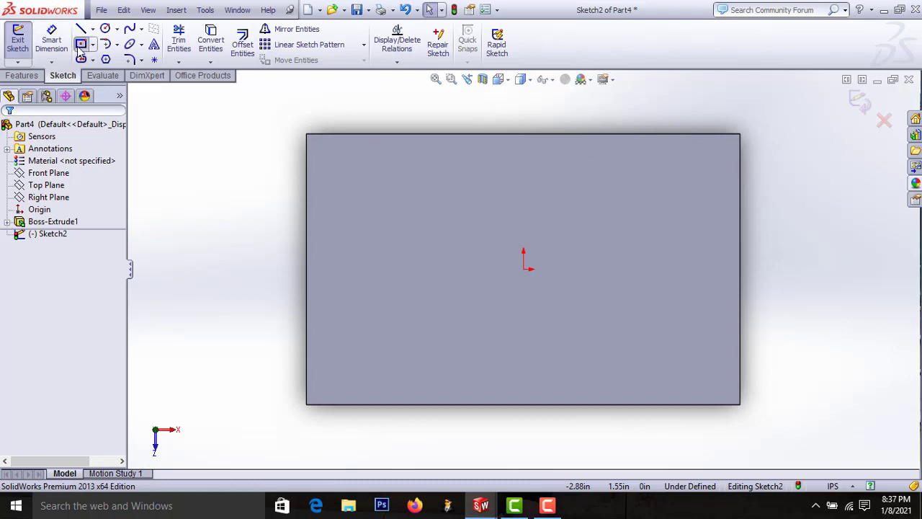
left_click(81, 45)
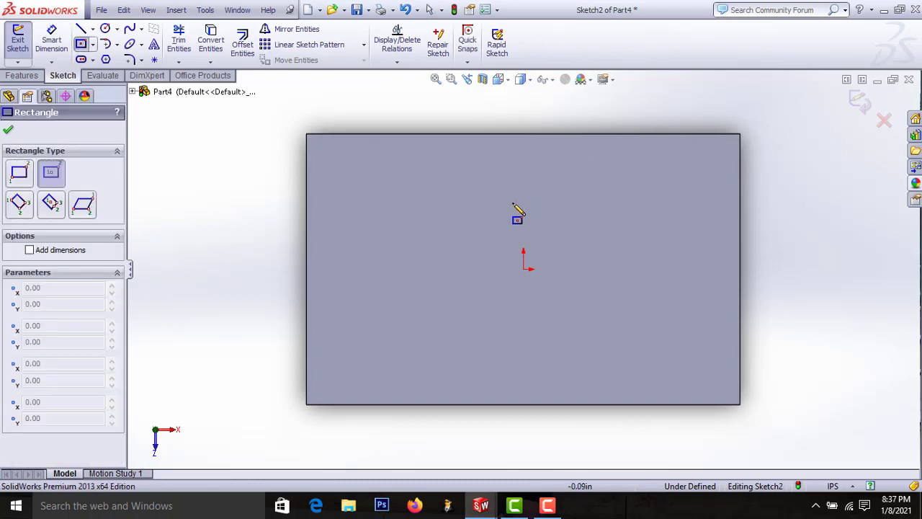
left_click(524, 269)
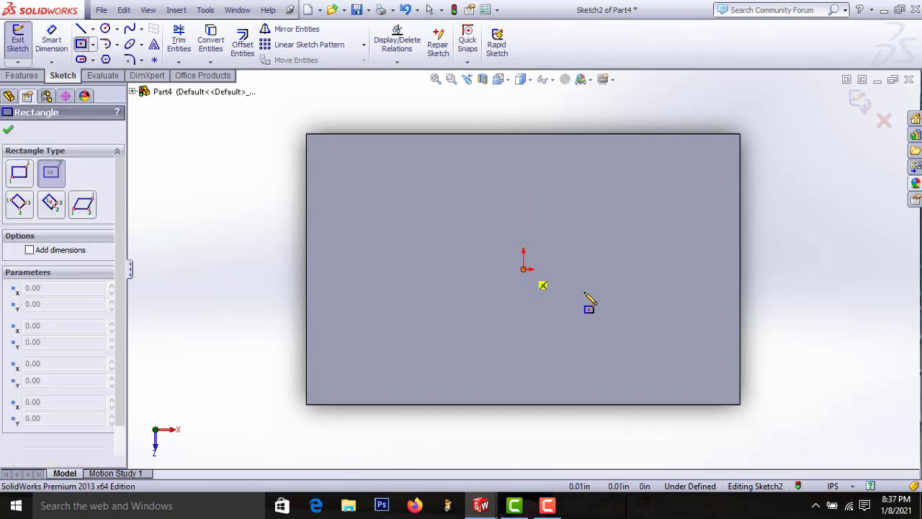
left_click(690, 354)
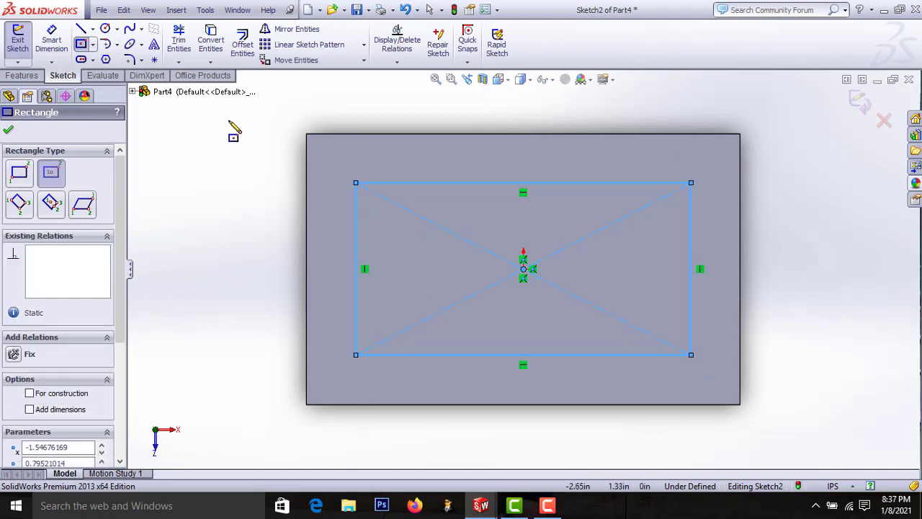
Dimension the inset rectangle 3.70 by 2.30 in so it is fully defined.
left_click(58, 43)
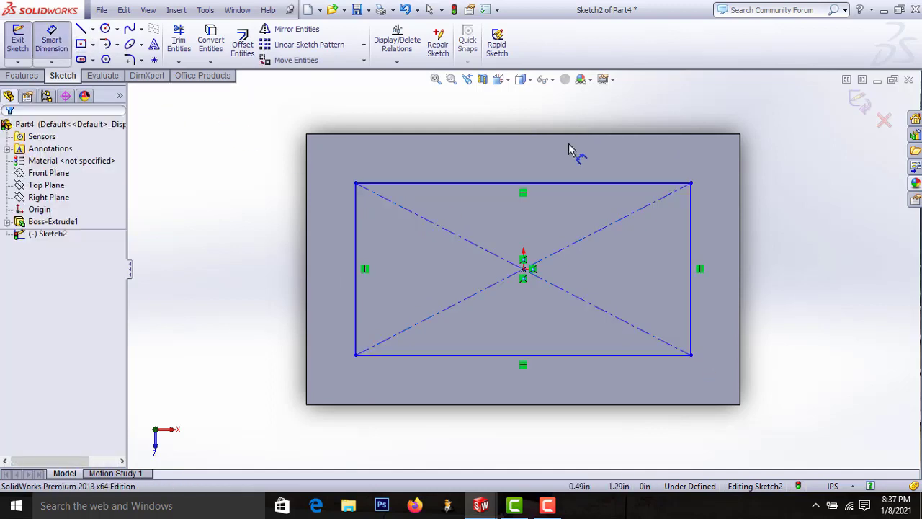
left_click(515, 189)
left_click(513, 114)
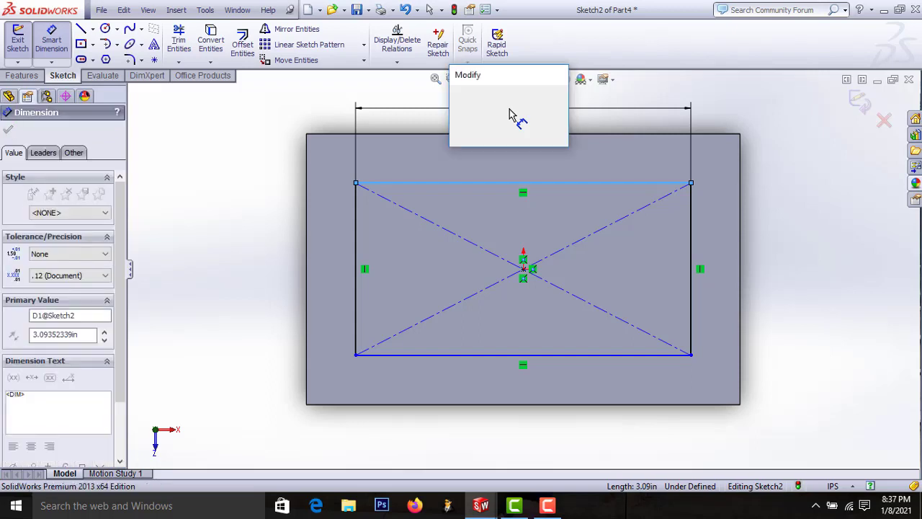
type("3.")
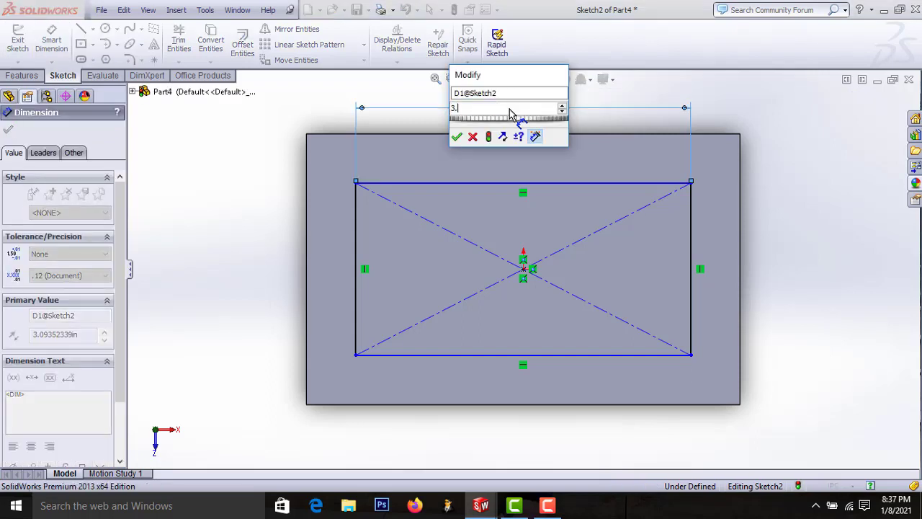
type("70")
key("Return")
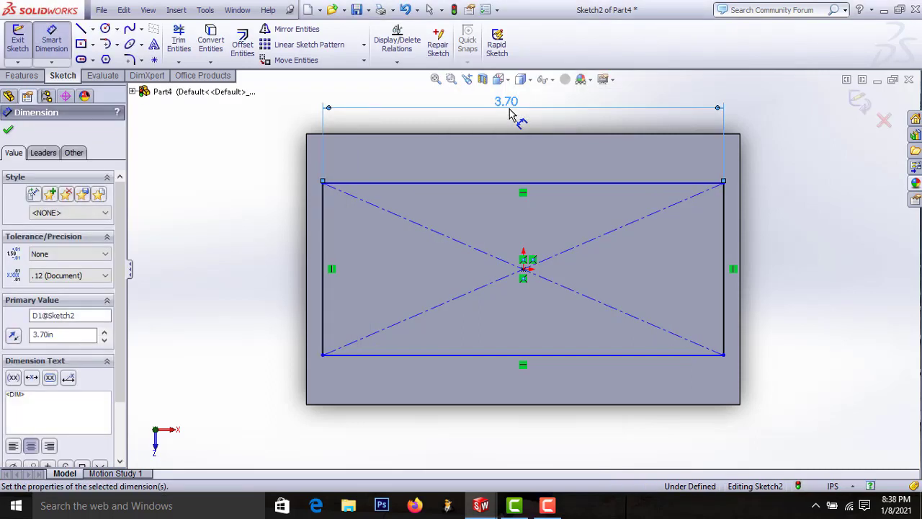
left_click(324, 288)
left_click(251, 272)
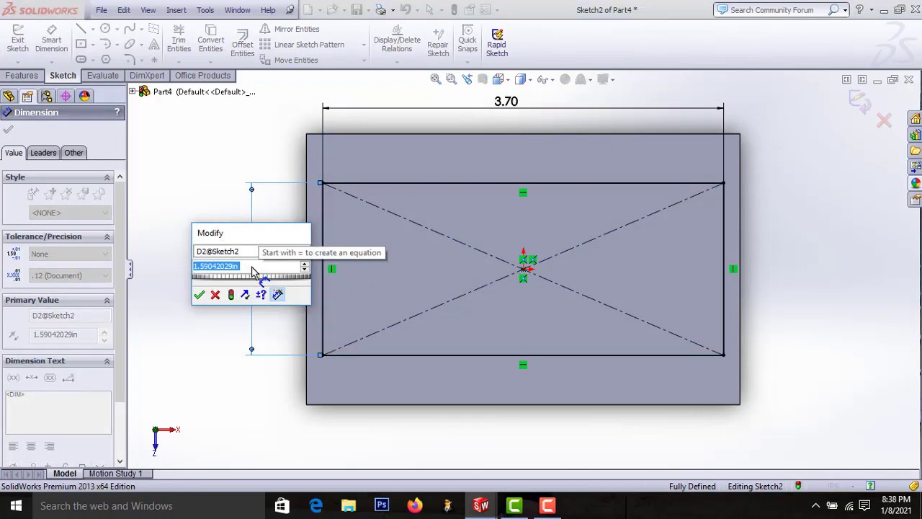
type("2.3")
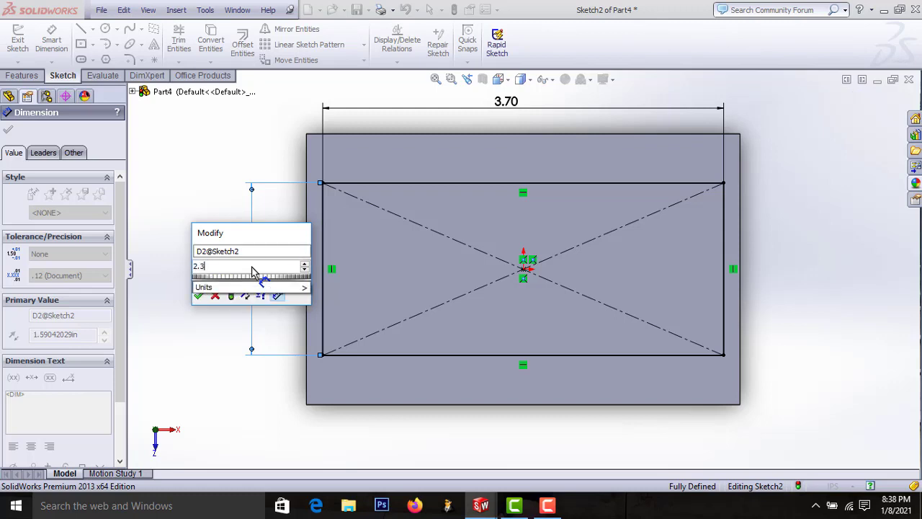
key("Return")
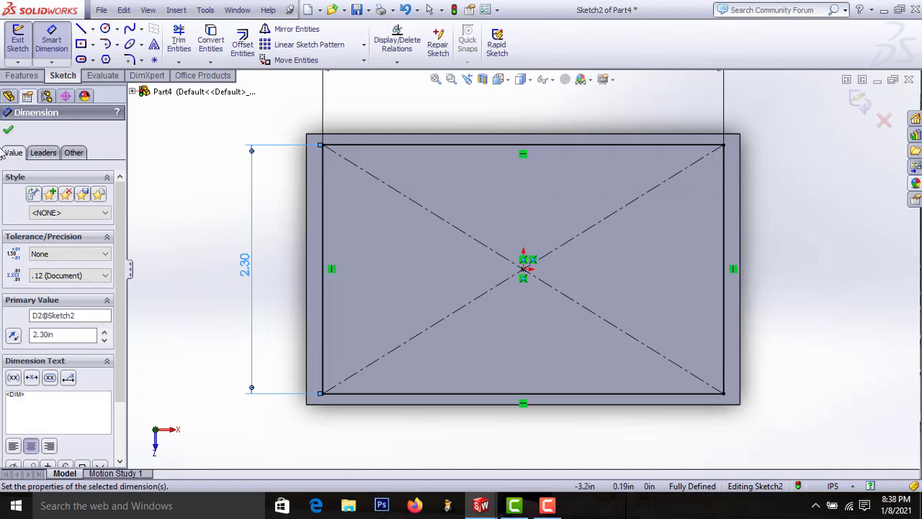
left_click(9, 133)
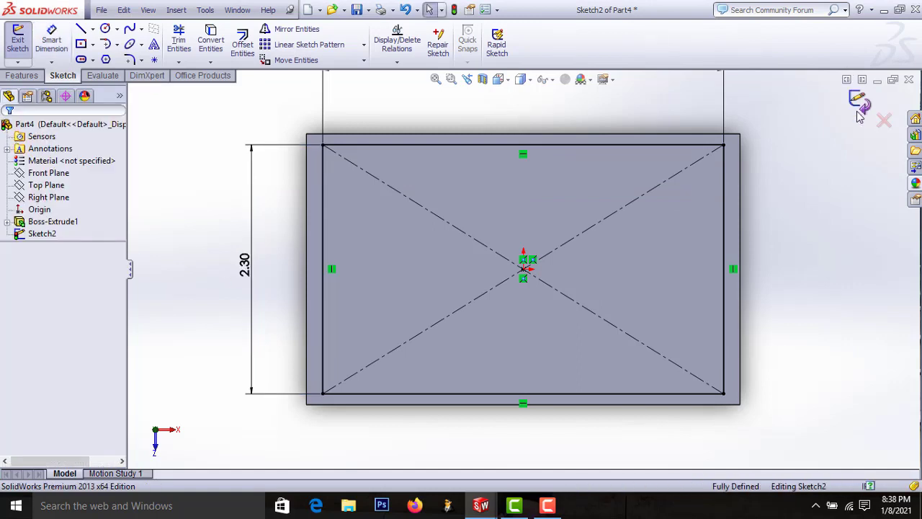
key("c")
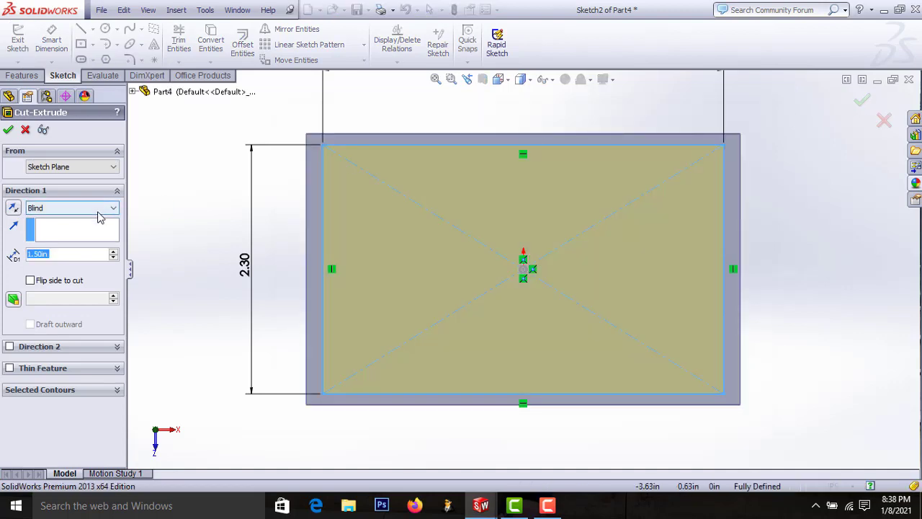
Cut the rectangle 1.20 in deep to hollow the block, then view it isometrically.
left_click(113, 257)
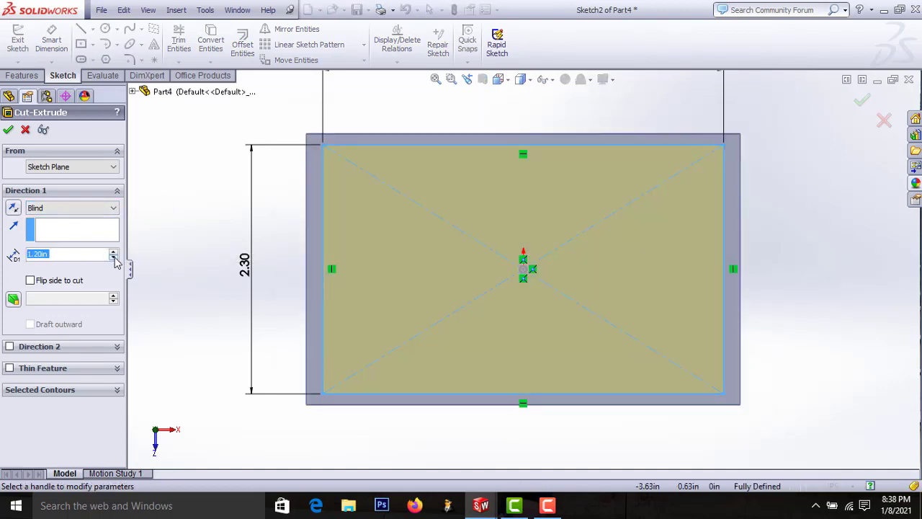
left_click(8, 133)
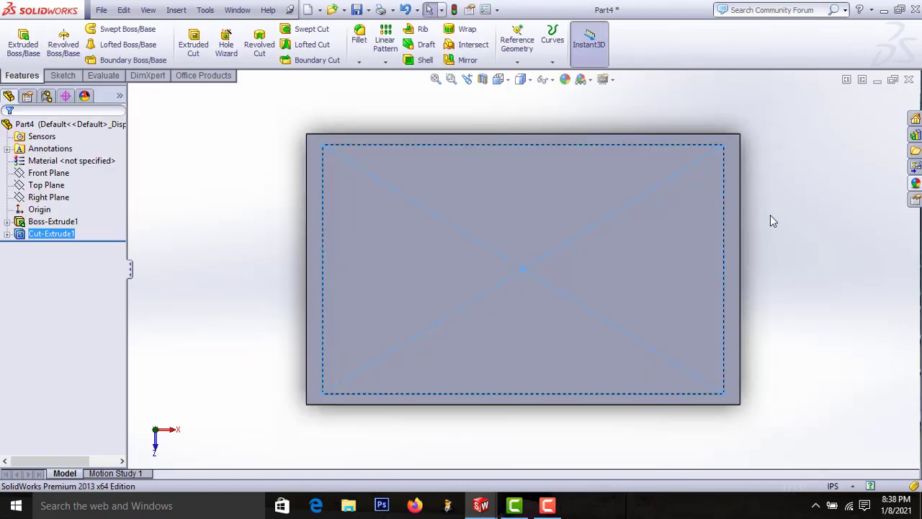
key("ctrl+7")
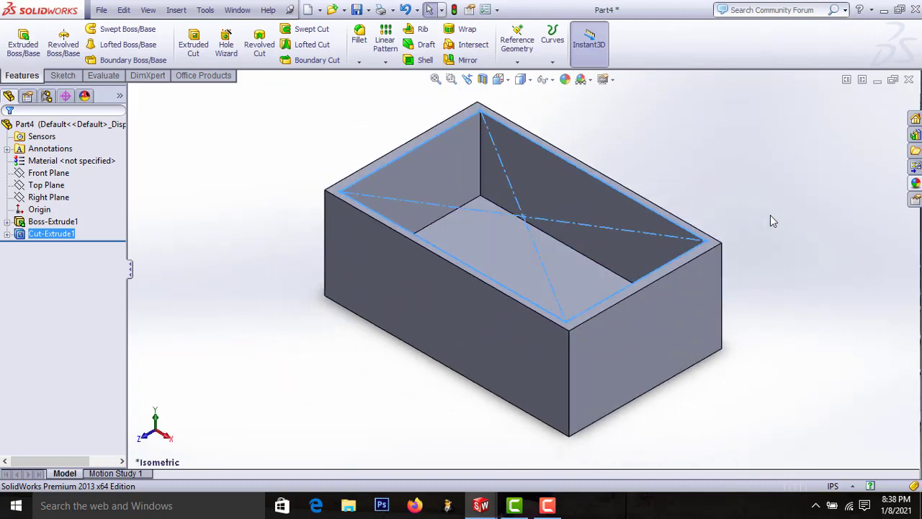
Start a new extruded boss and pick a face of the box to sketch on.
left_click(40, 55)
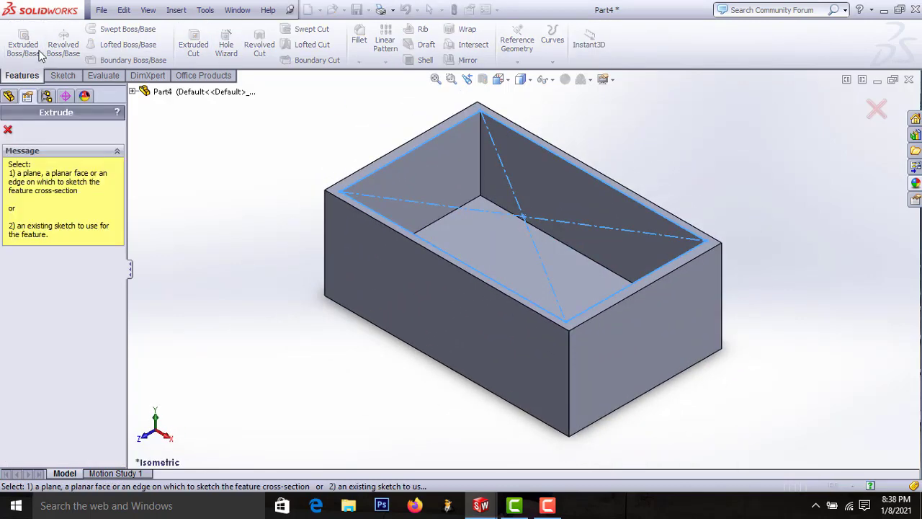
left_click(552, 151)
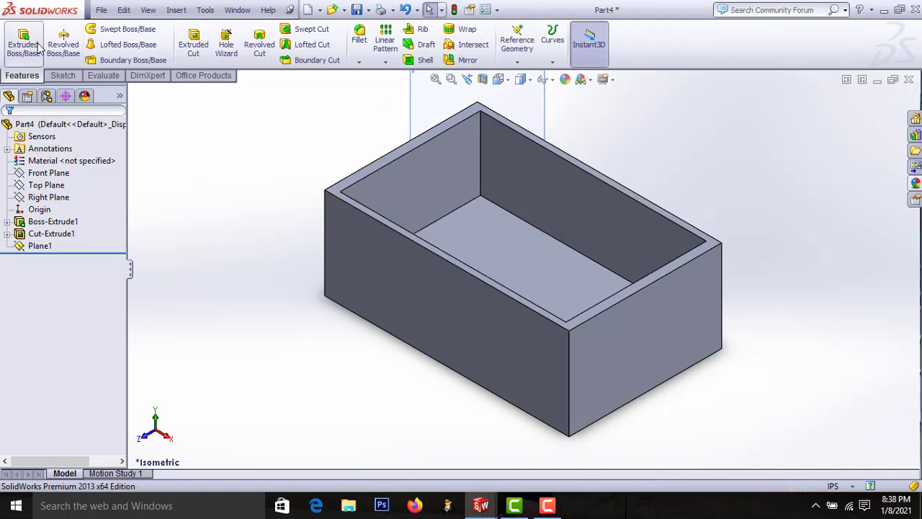
left_click(26, 51)
left_click(497, 193)
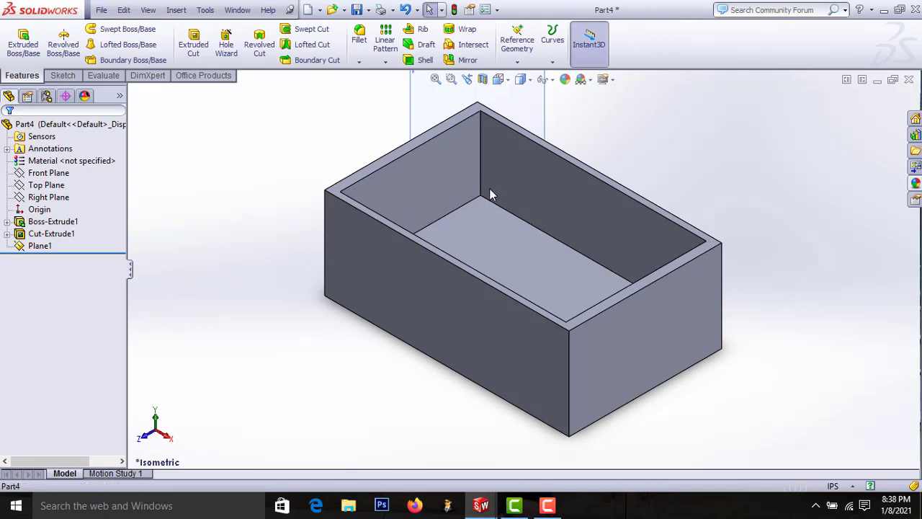
Open a sketch on the back inner wall, leave it empty, and restart Extruded Boss/Base.
left_click(493, 190)
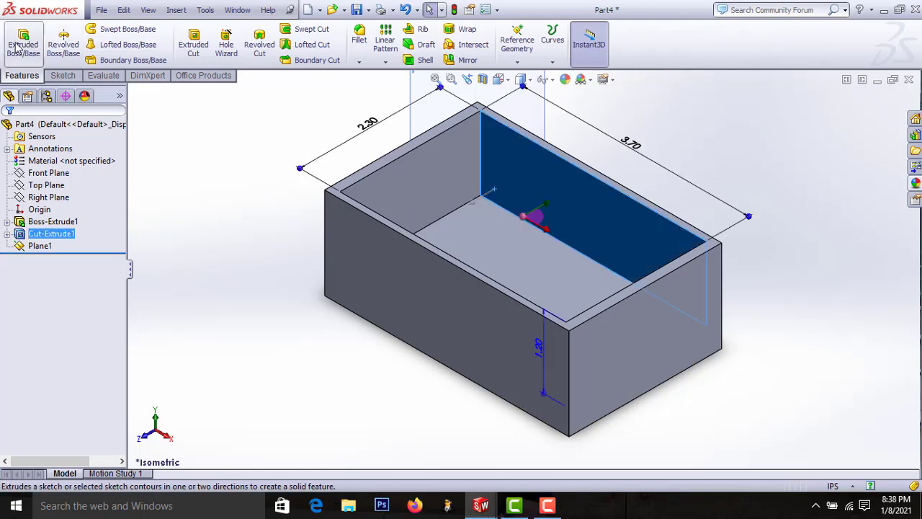
left_click(24, 44)
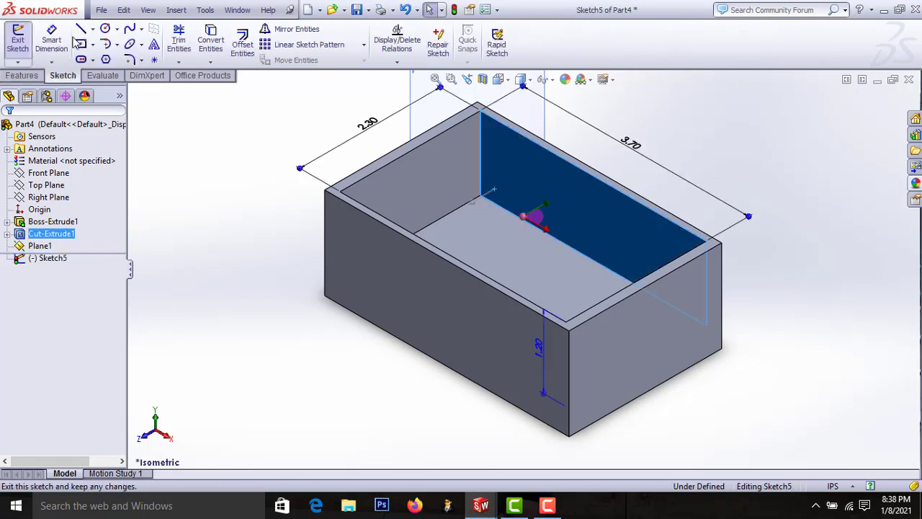
left_click(371, 213)
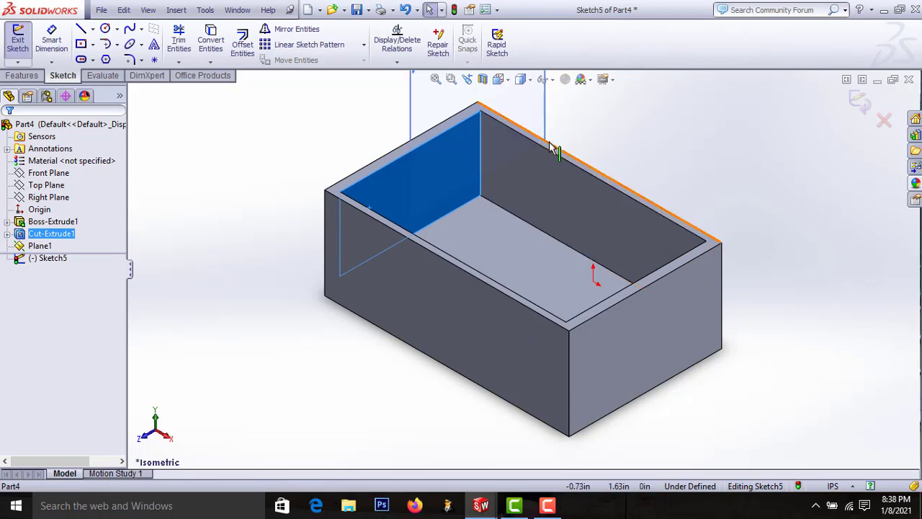
key("ctrl+b")
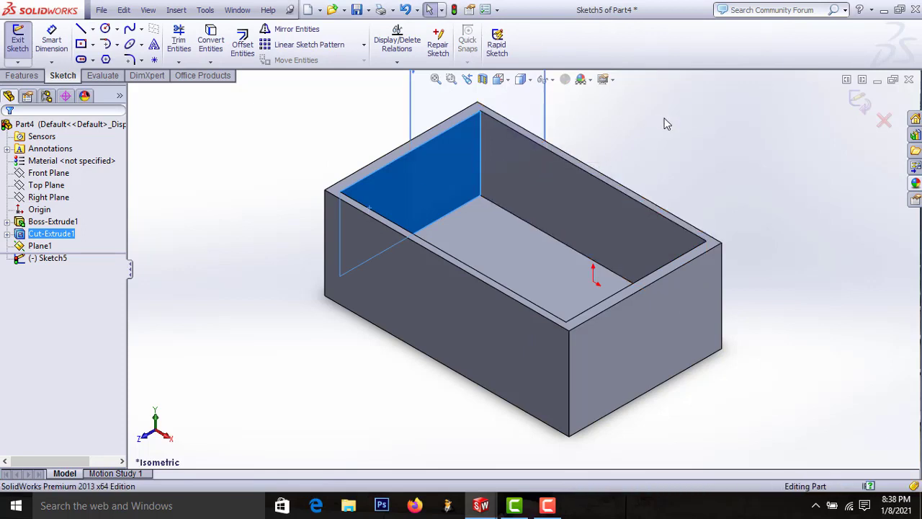
left_click(23, 43)
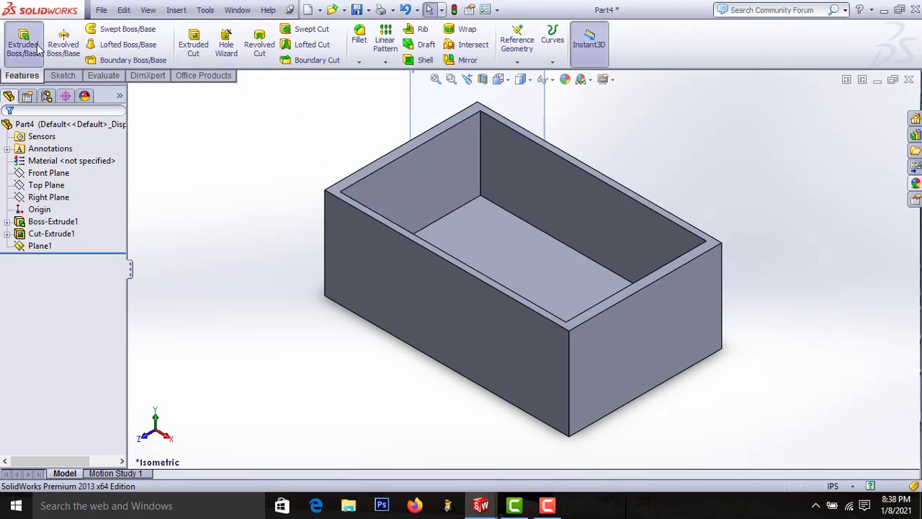
Sketch a center rectangle on the top rim from the origin to the box's outer corner.
left_click(515, 132)
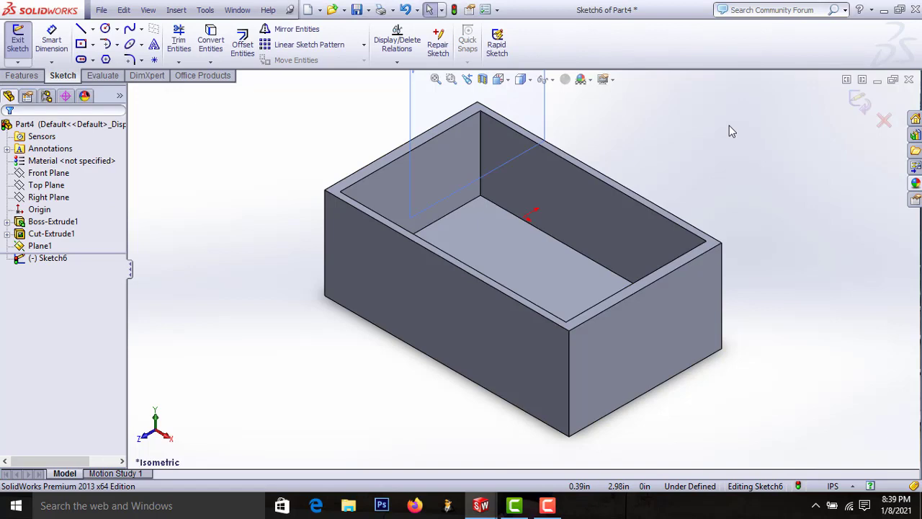
left_click(81, 45)
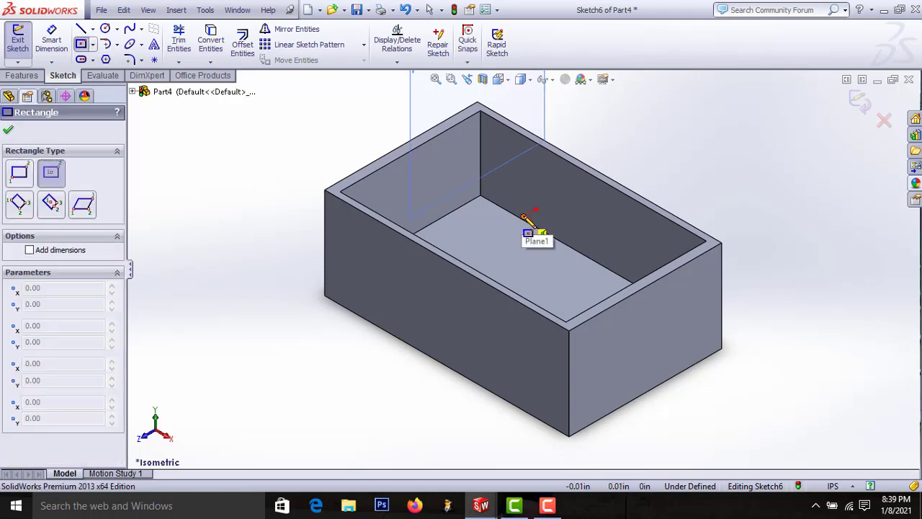
left_click(526, 218)
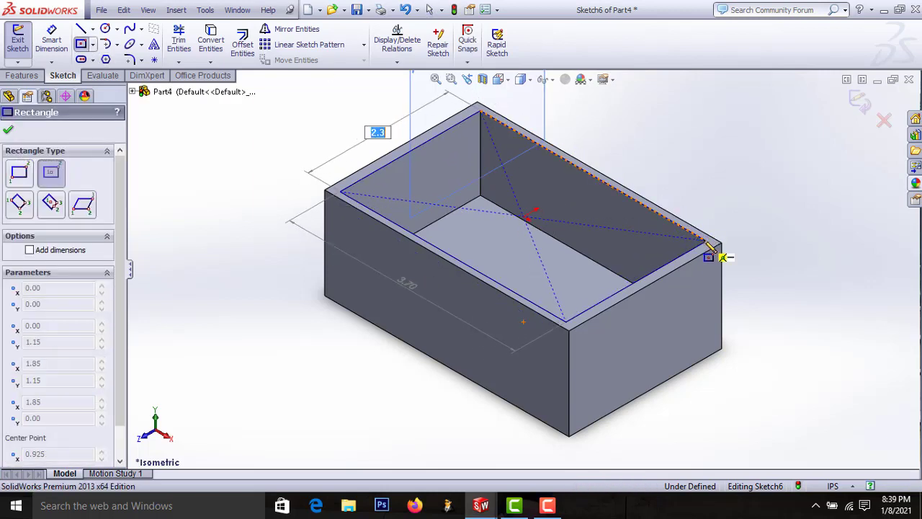
left_click(709, 247)
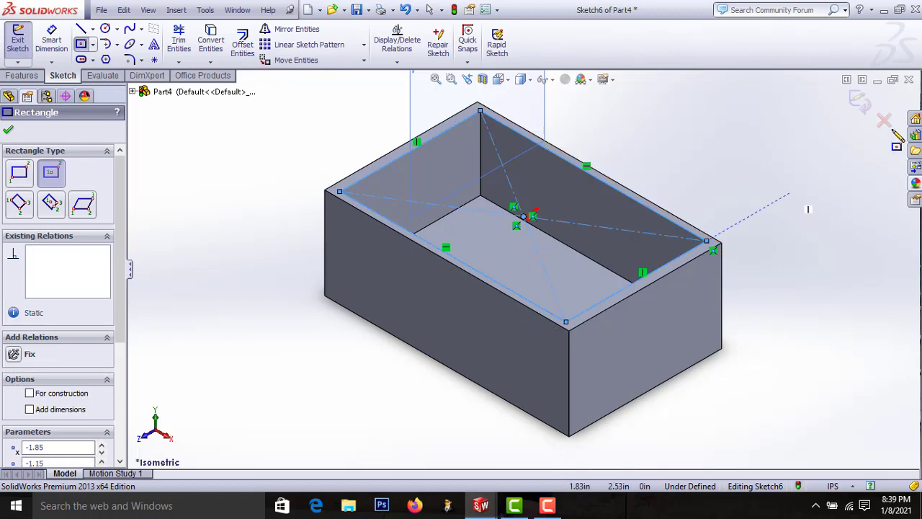
left_click(858, 105)
Extrude the rectangle 0.1 in downward, reversed, to form the lid.
left_click(861, 108)
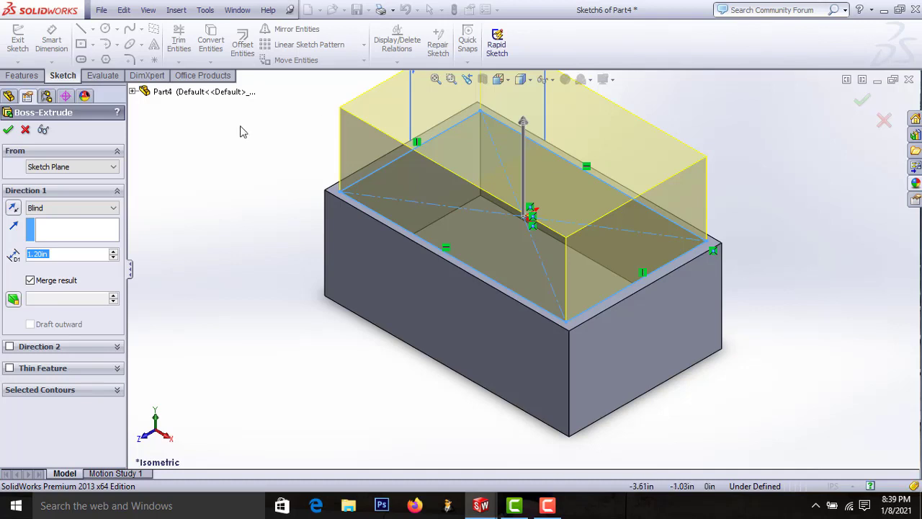
left_click(14, 209)
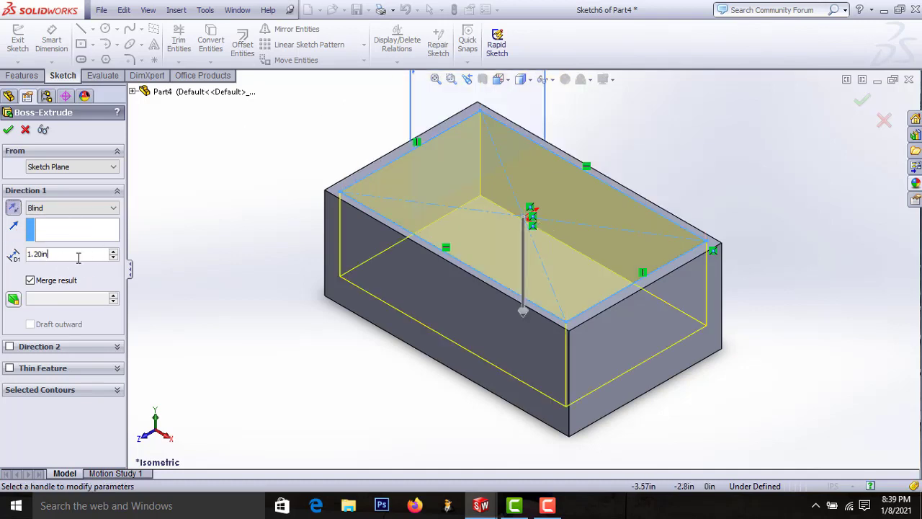
key("BackSpace")
key("BackSpace")
key("BackSpace")
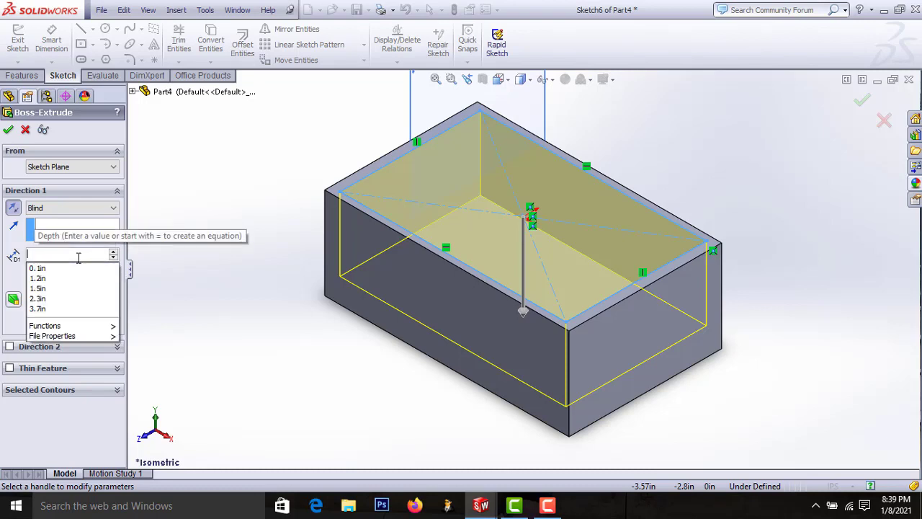
type("0.")
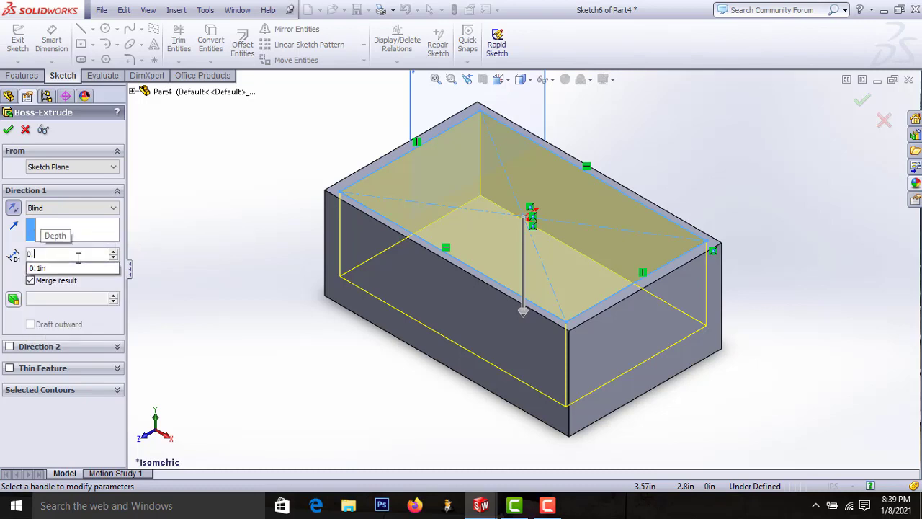
type("2")
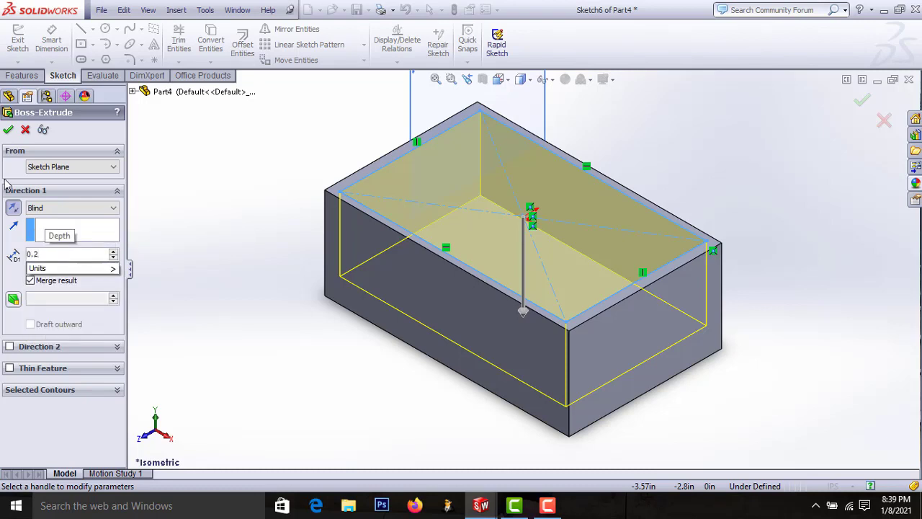
key("BackSpace")
type("1")
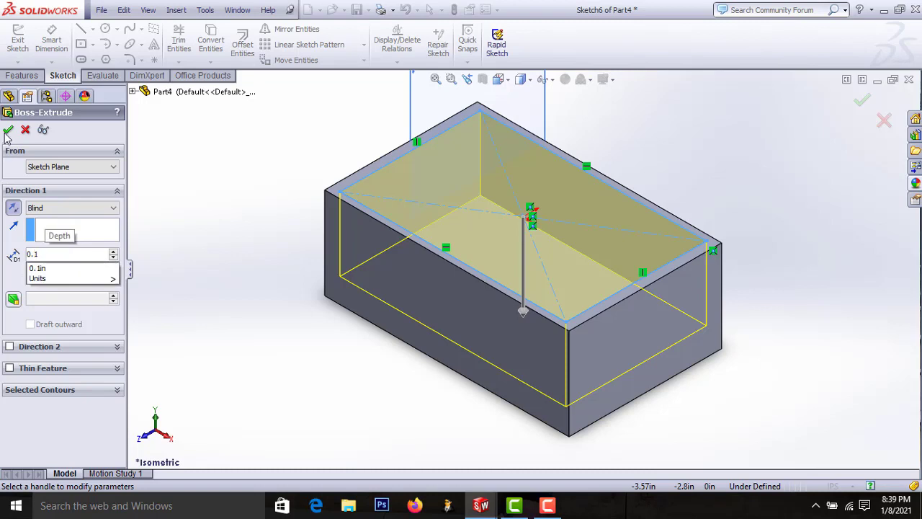
key("Return")
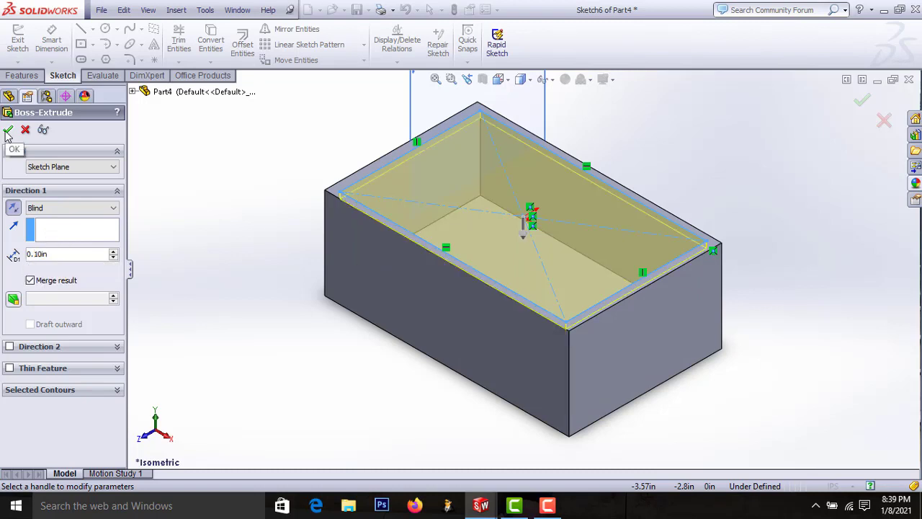
left_click(7, 136)
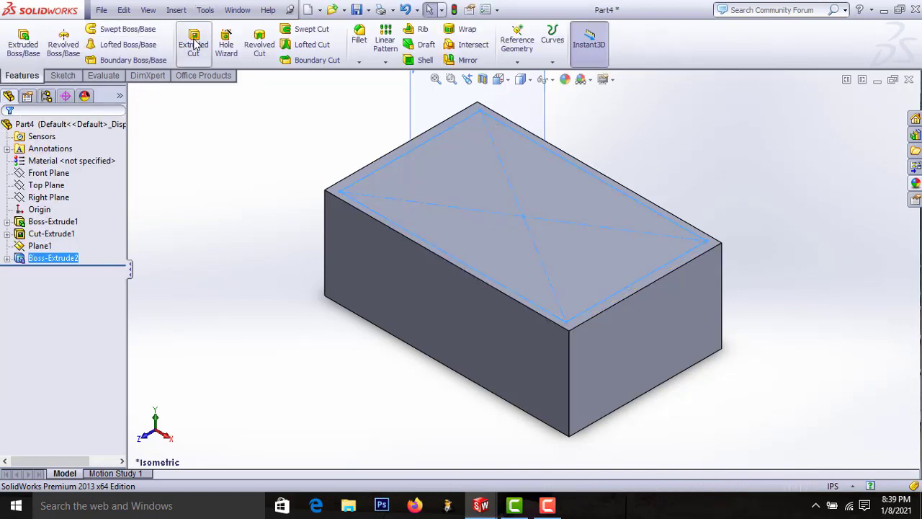
Sketch a slot centred at the origin on the lid's top face, viewed from above.
left_click(194, 45)
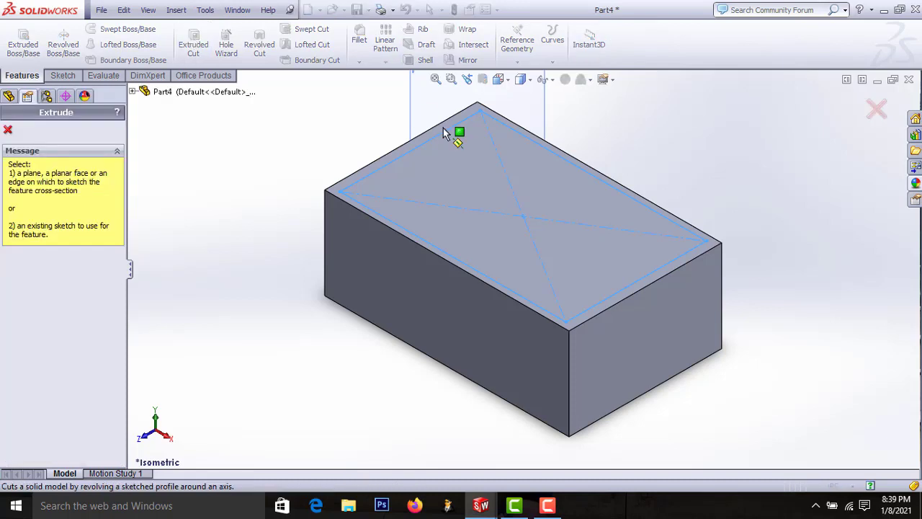
left_click(555, 212)
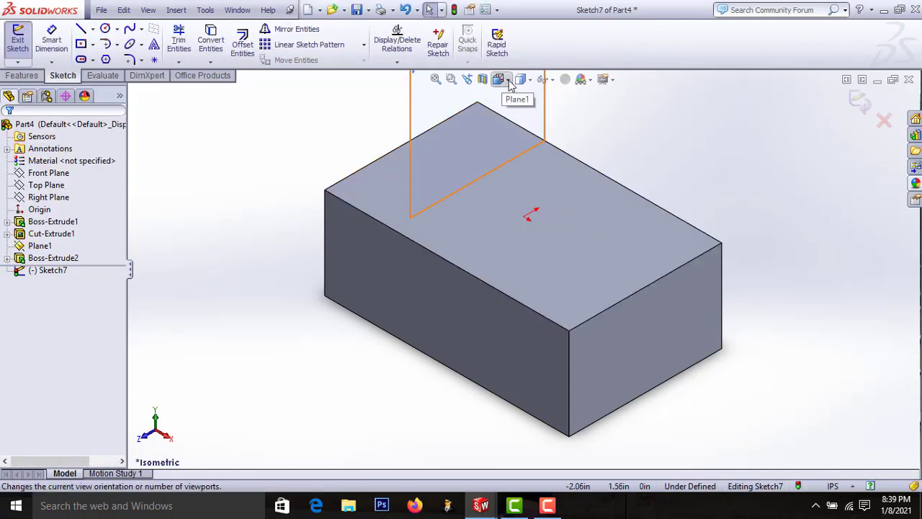
mouse_move(497, 80)
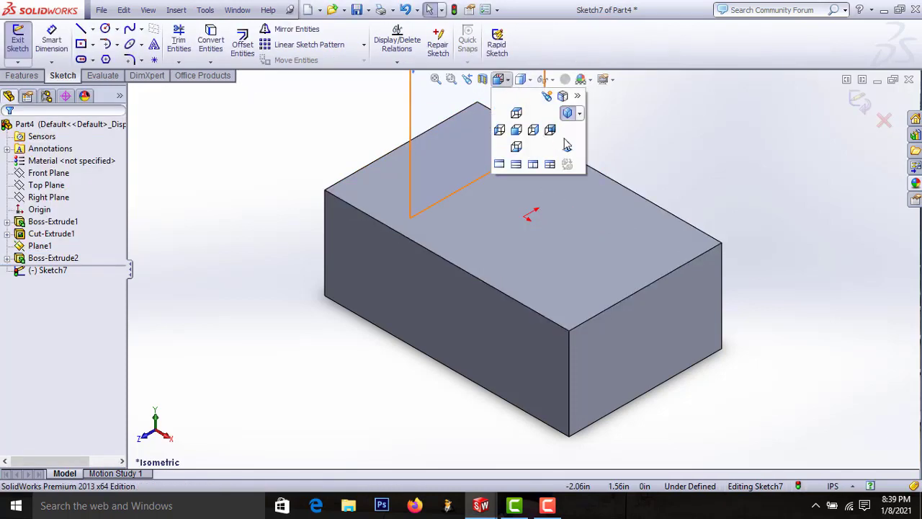
left_click(567, 147)
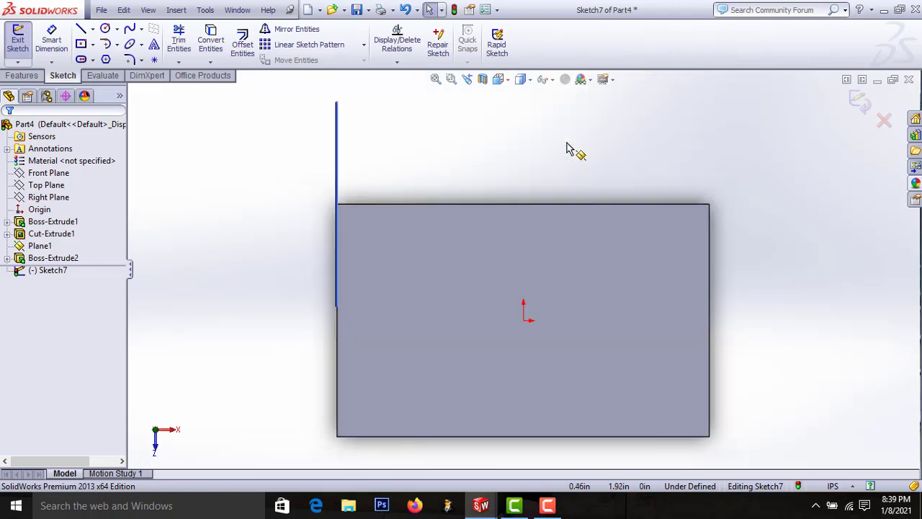
left_click(81, 60)
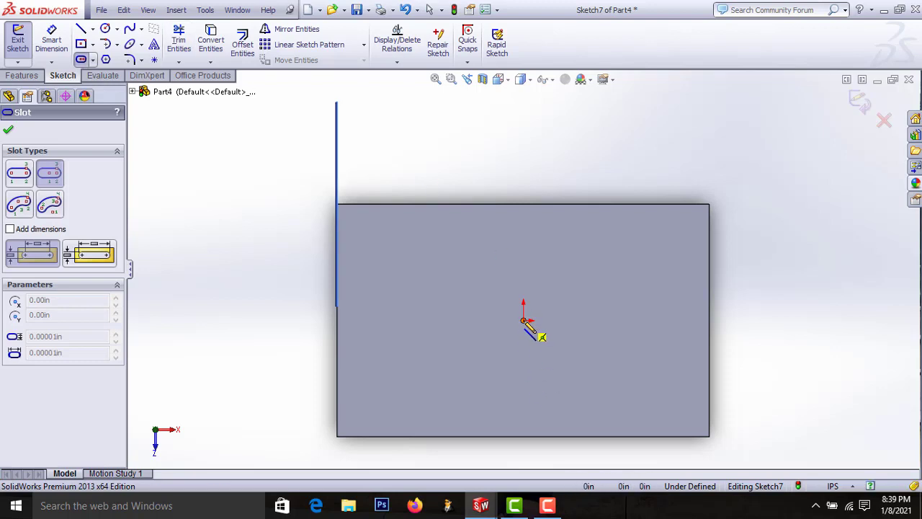
left_click(523, 321)
left_click(555, 320)
left_click(553, 319)
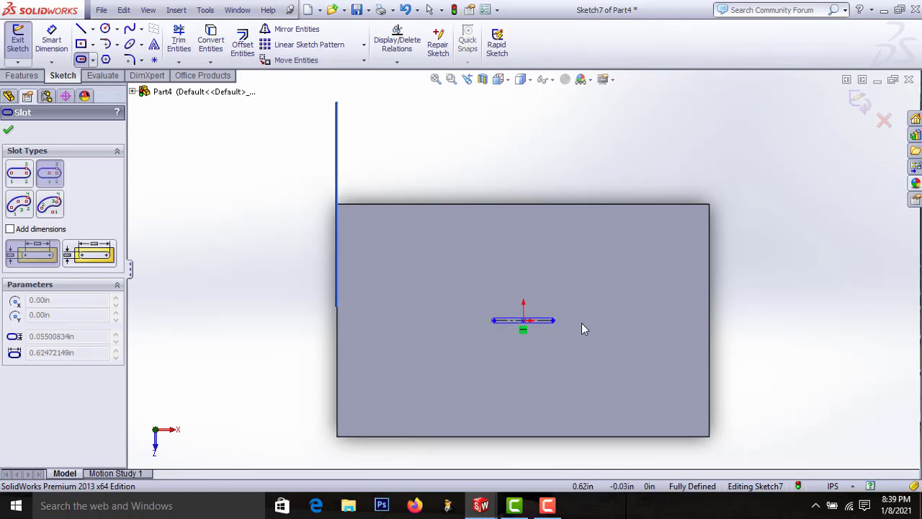
left_click(625, 342)
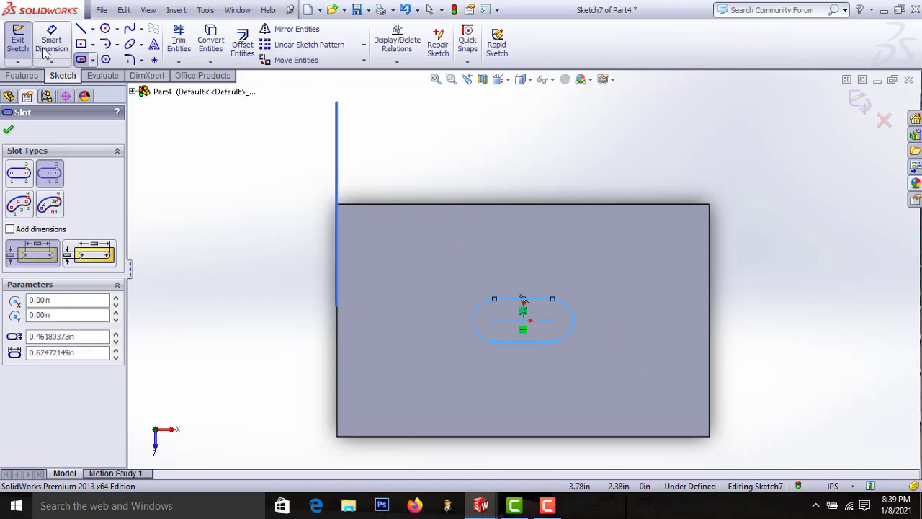
Dimension the slot width to 0.25 and add the 0.80 horizontal dimension.
left_click(51, 39)
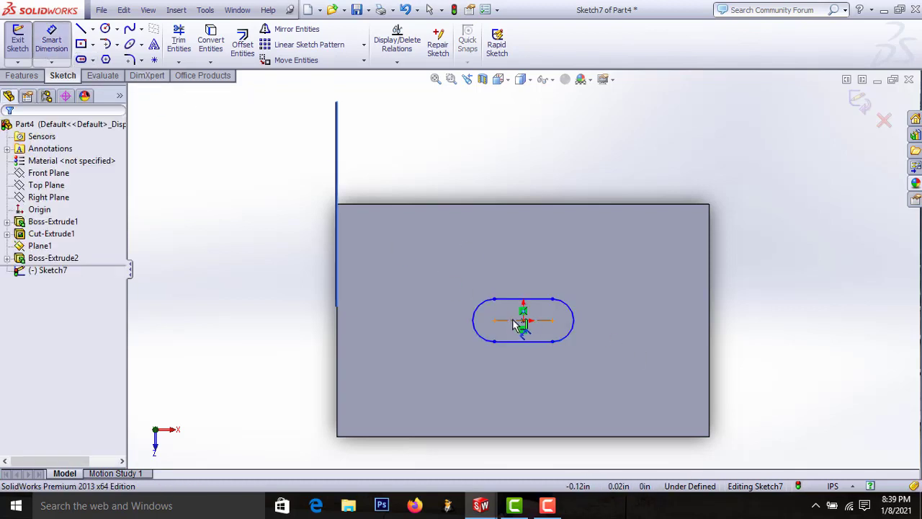
left_click(519, 318)
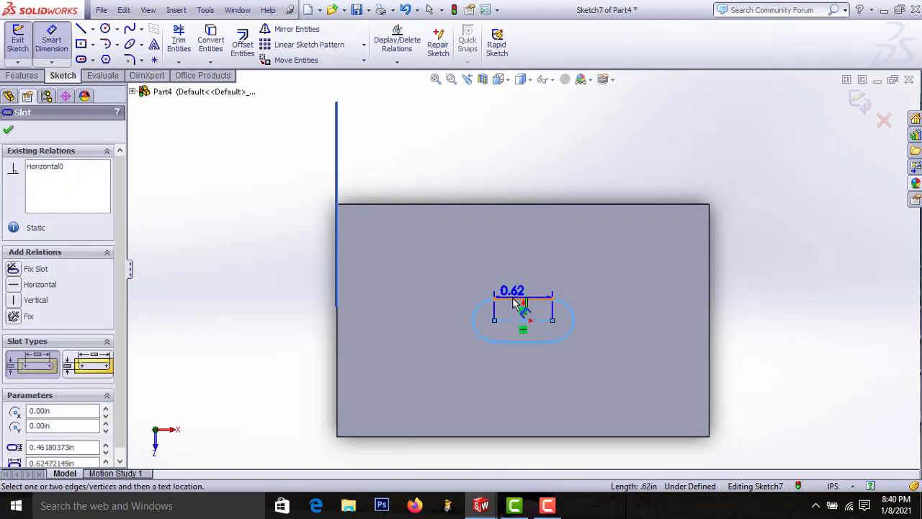
left_click(515, 302)
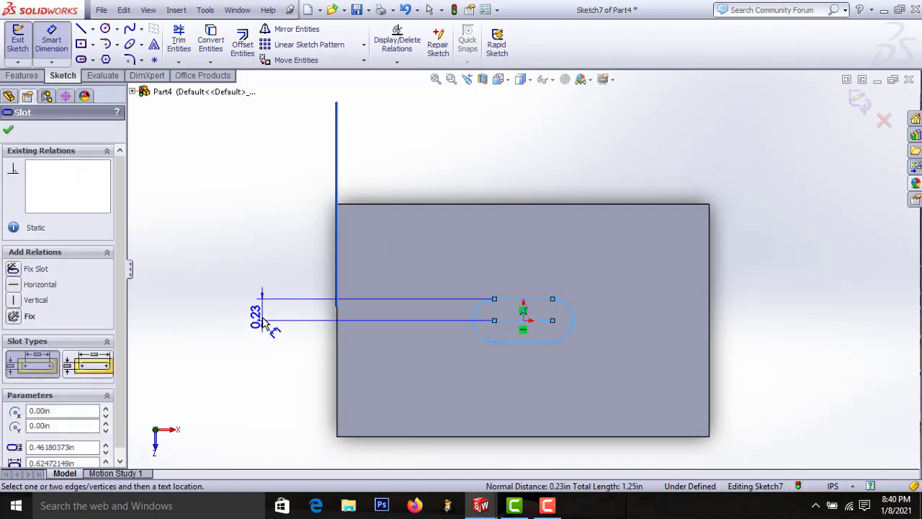
left_click(263, 323)
type(".")
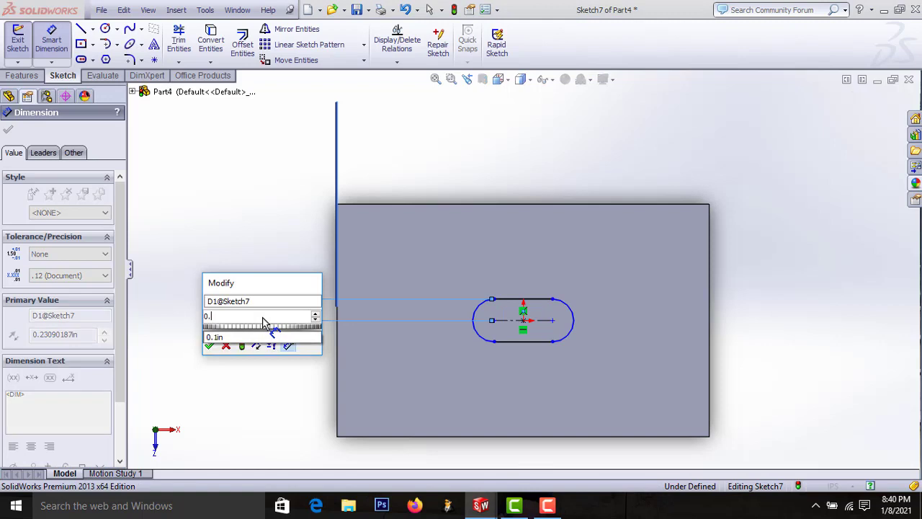
type("25")
key("Return")
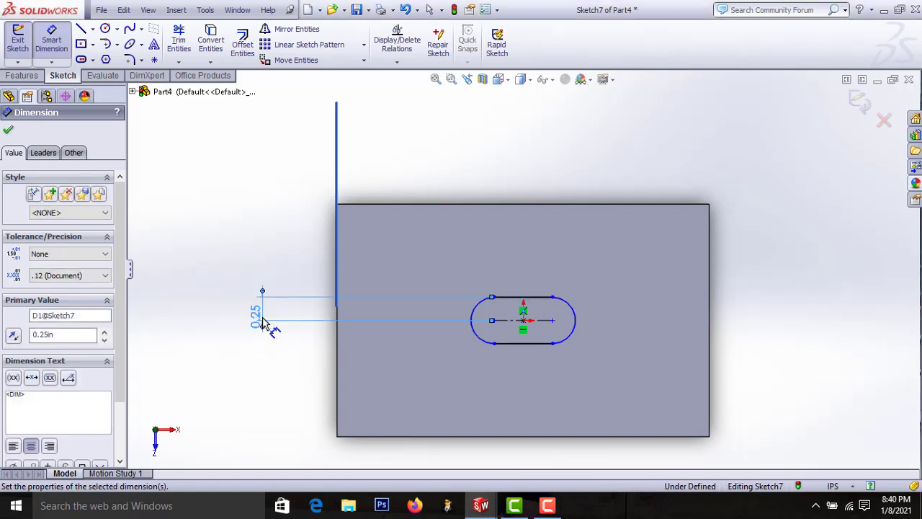
left_click(514, 322)
left_click(492, 321)
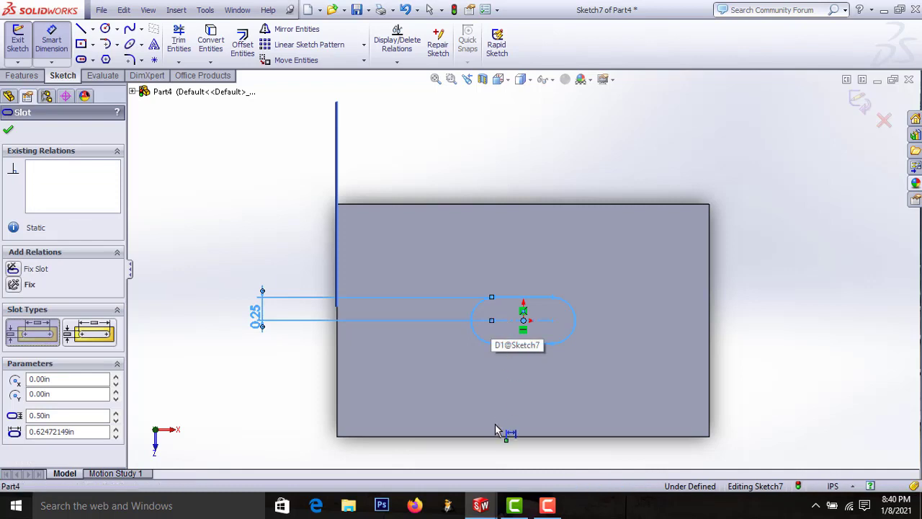
left_click(497, 454)
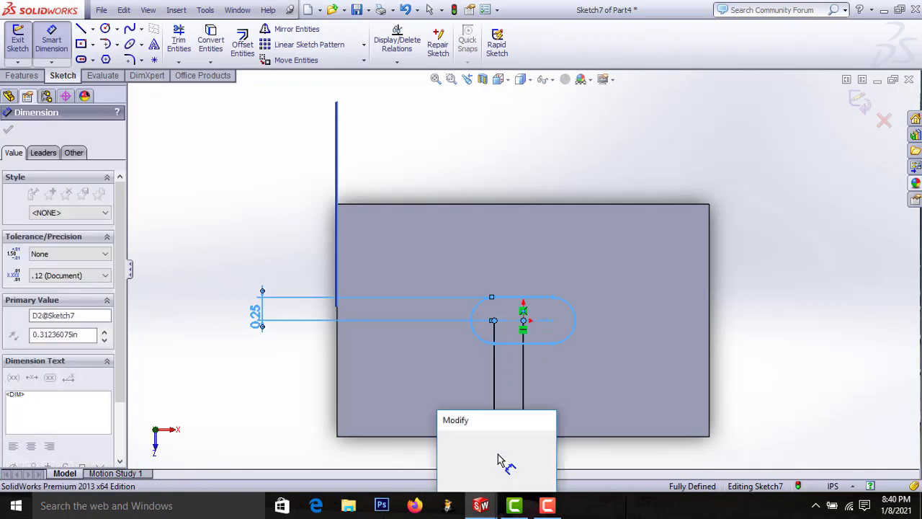
type("0.8")
key("Return")
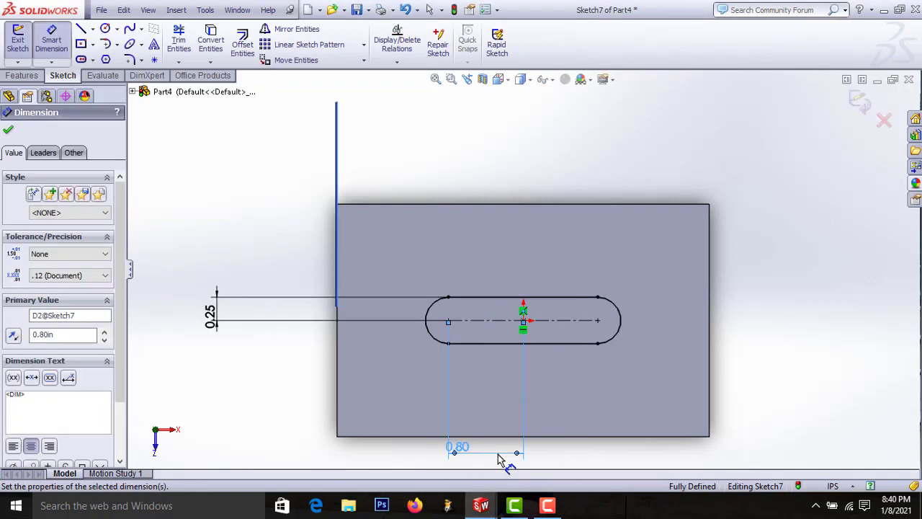
left_click(10, 131)
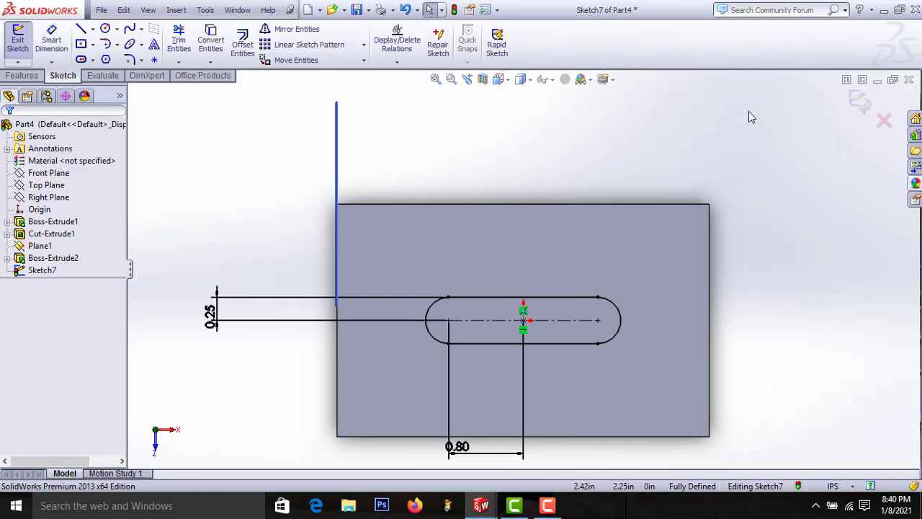
Cut the slot 0.20 in deep into the lid and return to isometric view.
left_click(867, 101)
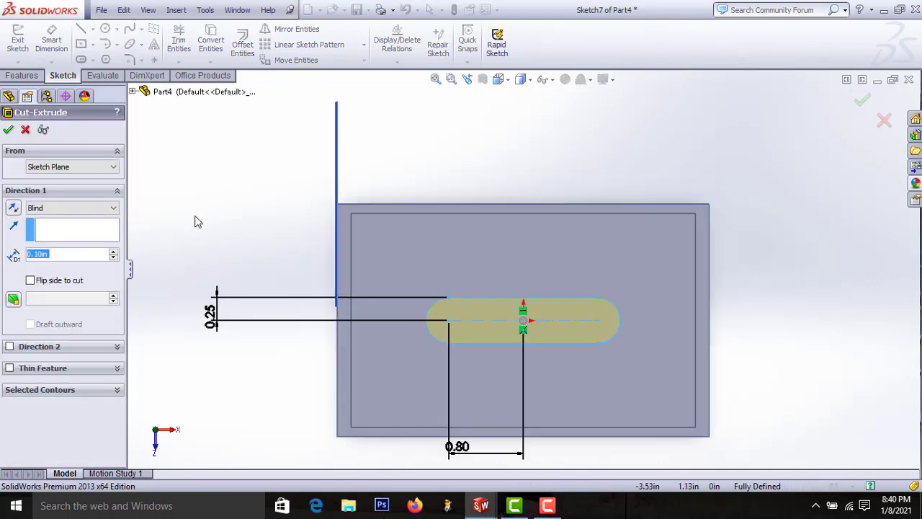
left_click(113, 251)
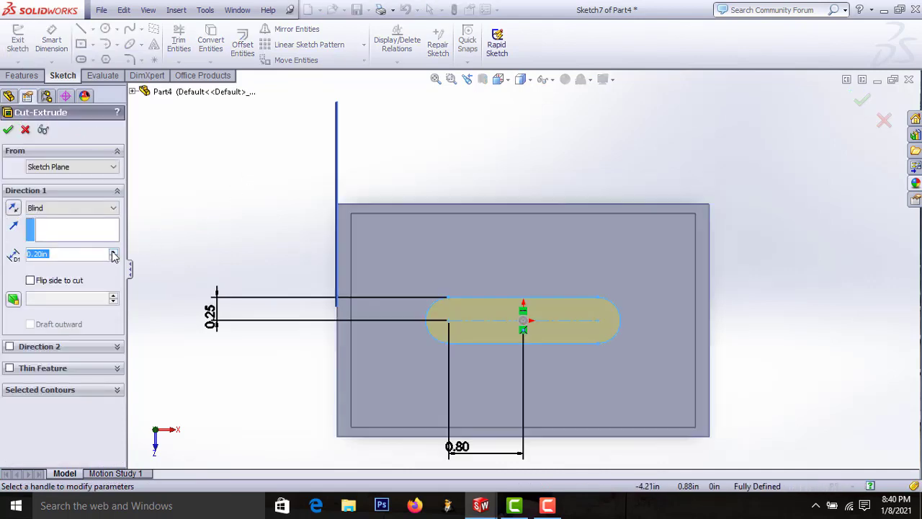
left_click(9, 129)
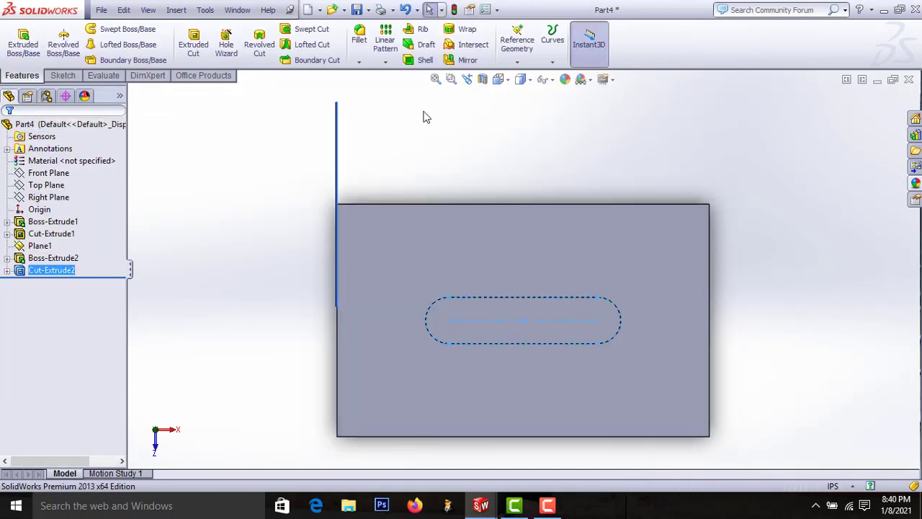
key("ctrl+7")
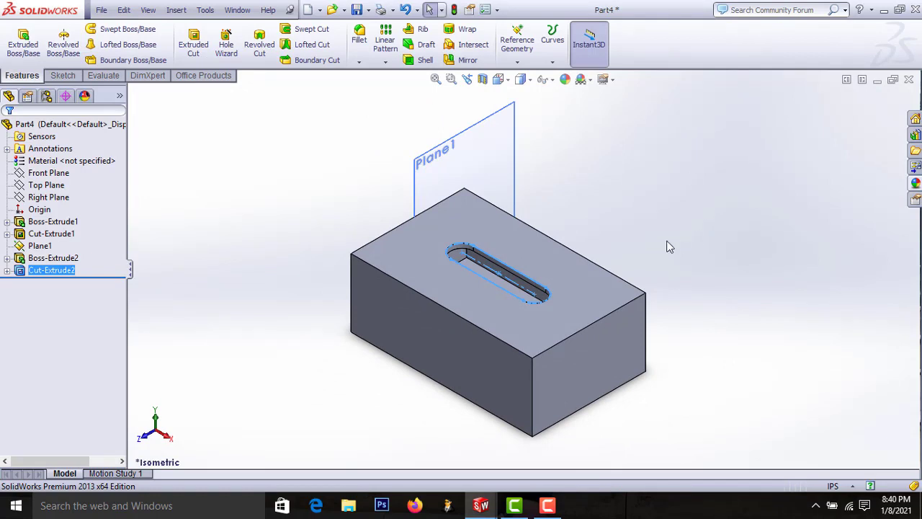
Apply the Miscellaneous checker pattern2 appearance to the box's top face.
left_click(500, 243)
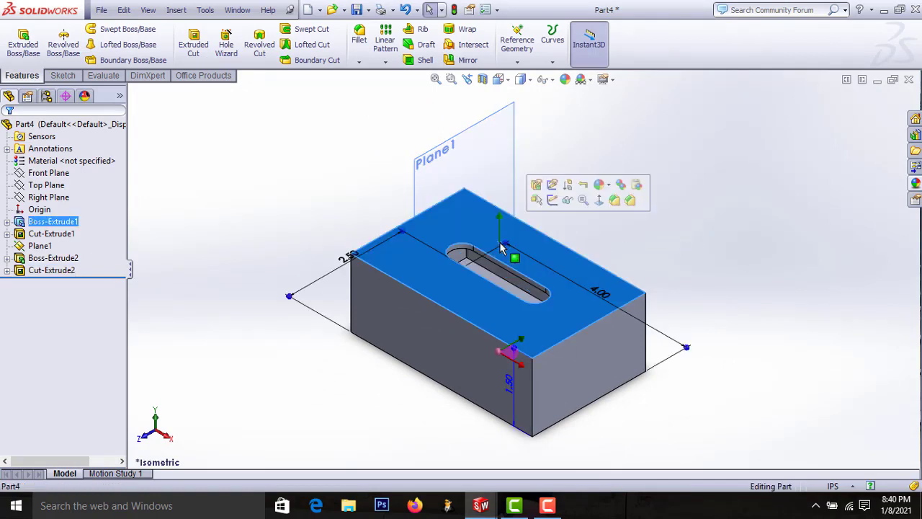
left_click(565, 80)
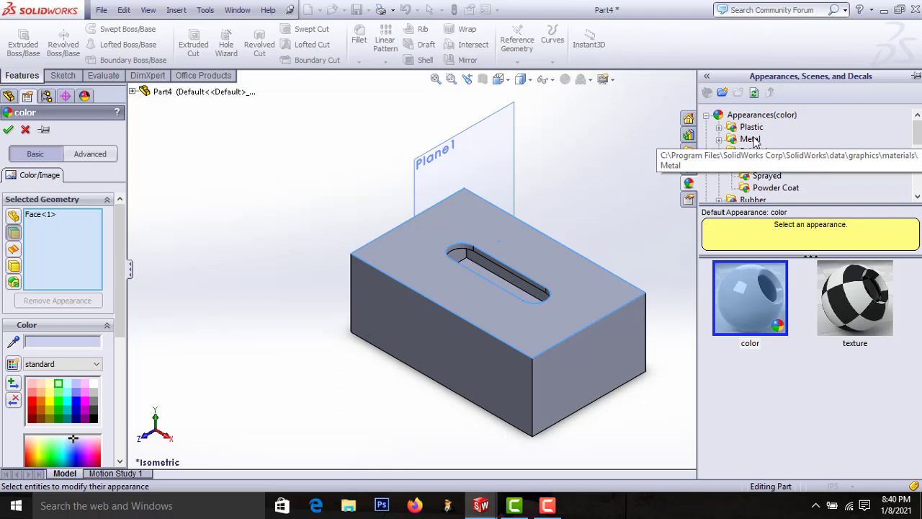
left_click(750, 139)
scroll(806, 155, "down", 2)
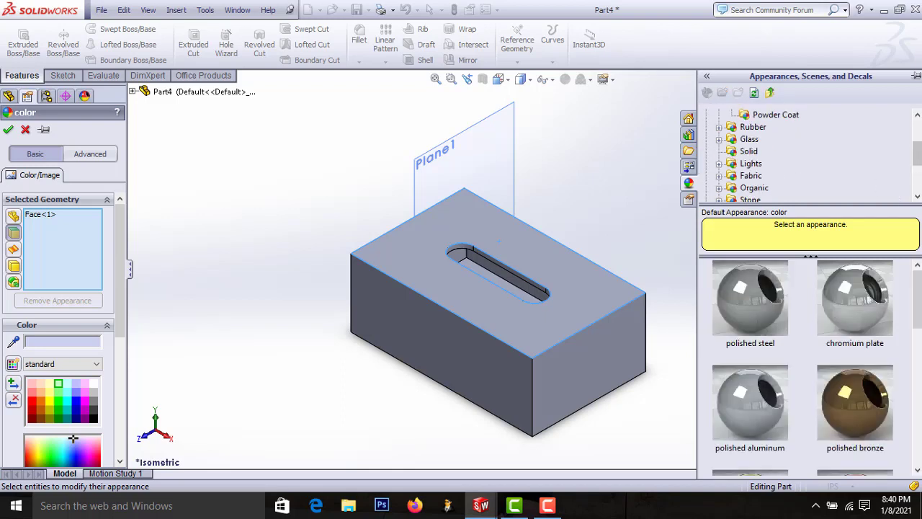
scroll(806, 154, "down", 2)
left_click(769, 139)
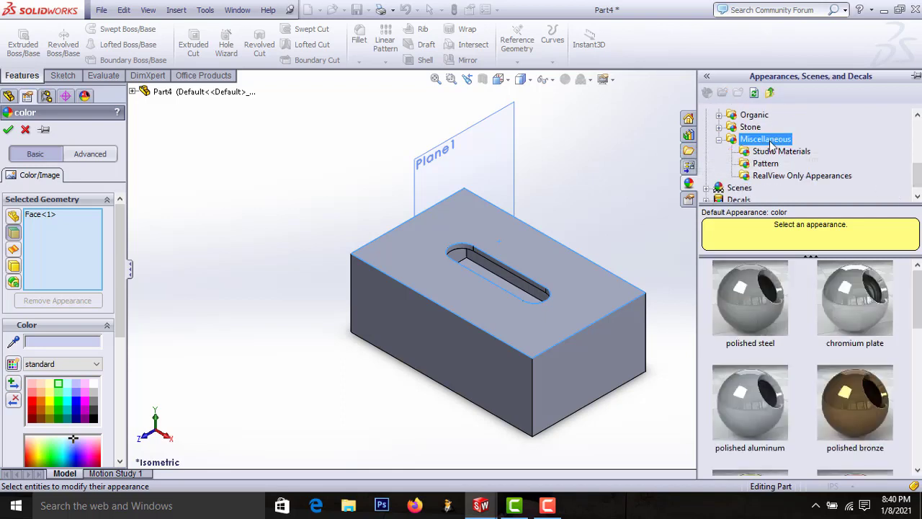
left_click(757, 291)
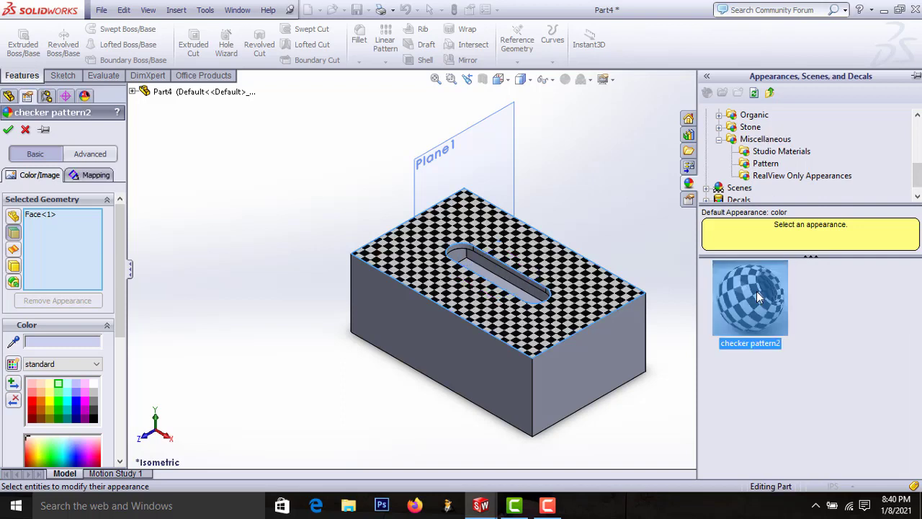
Try several checker colours and settle on peach.
left_click(85, 405)
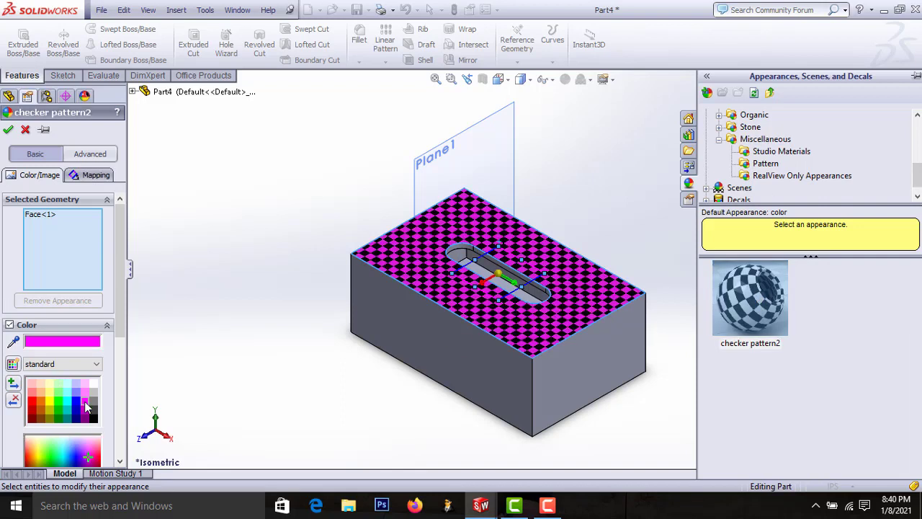
left_click(729, 295)
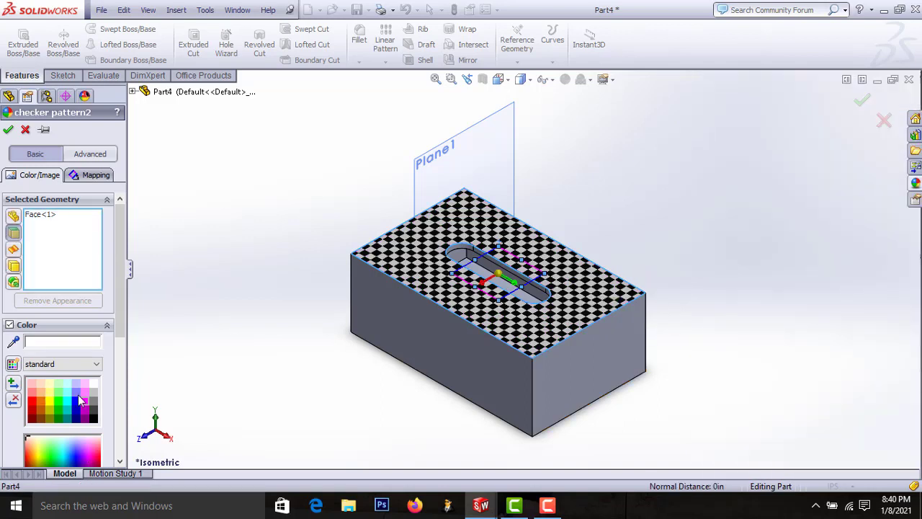
left_click(78, 395)
left_click(83, 384)
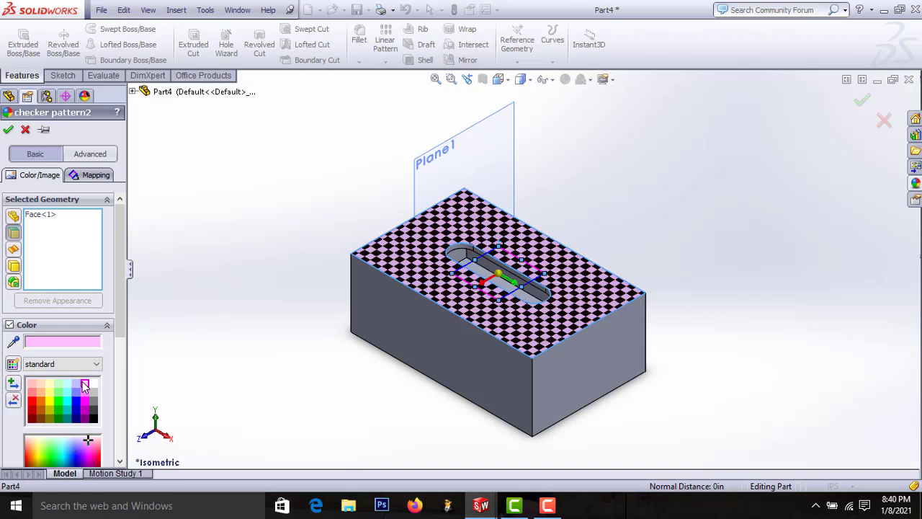
left_click(76, 386)
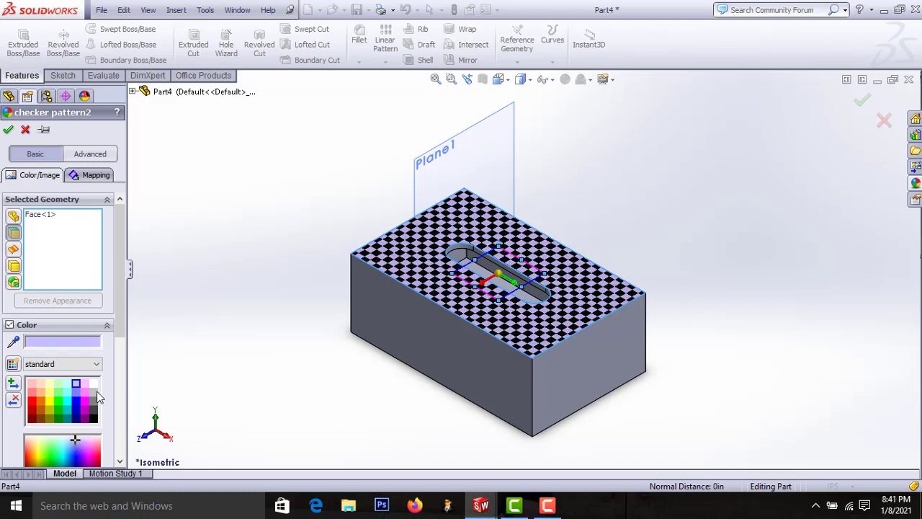
left_click(94, 410)
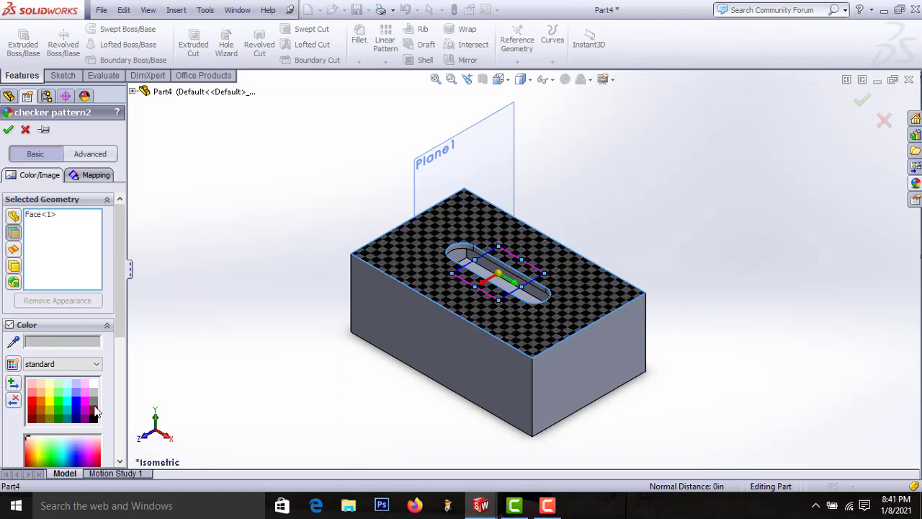
left_click(62, 397)
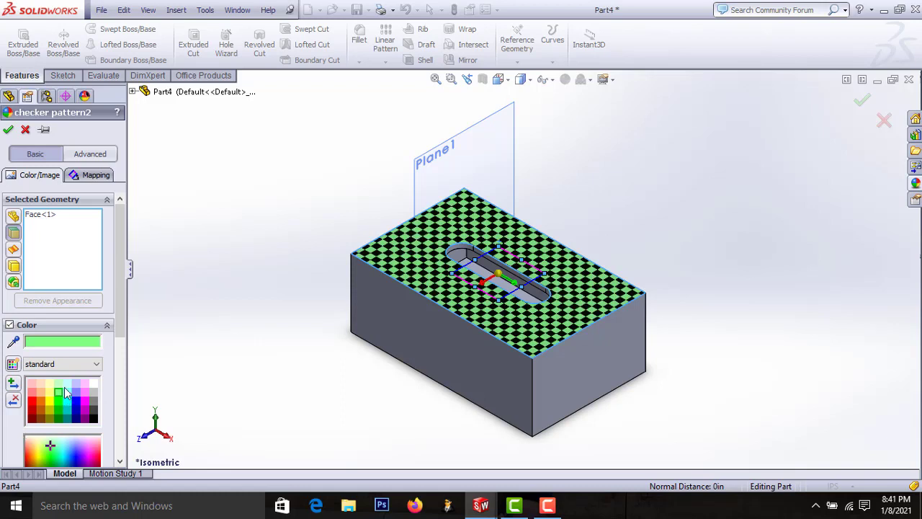
left_click(66, 387)
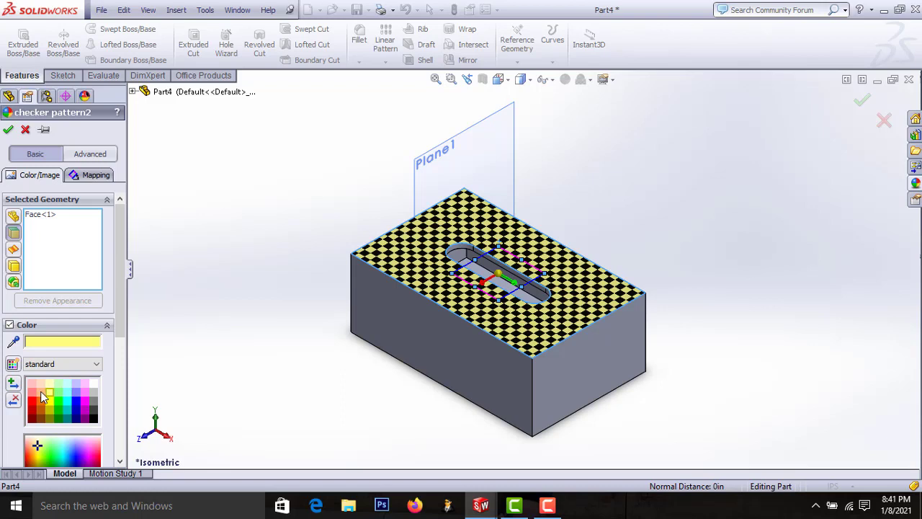
left_click(41, 393)
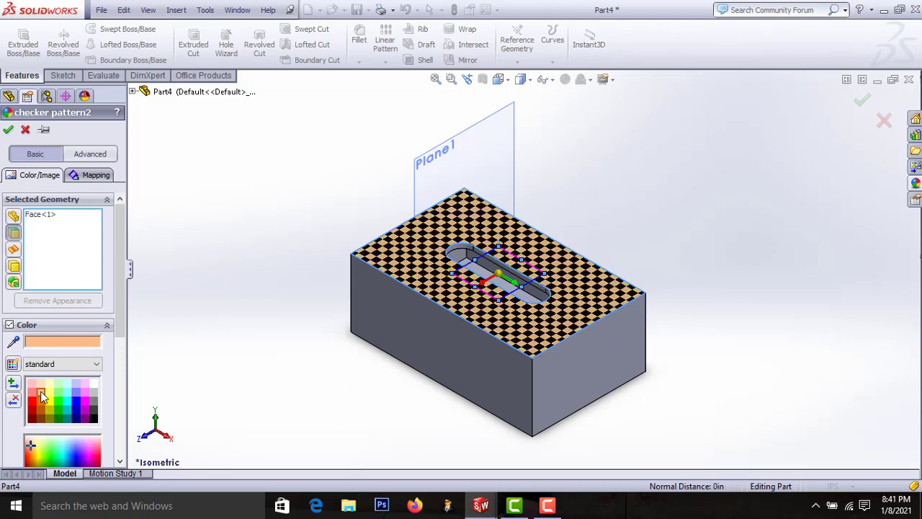
left_click(9, 129)
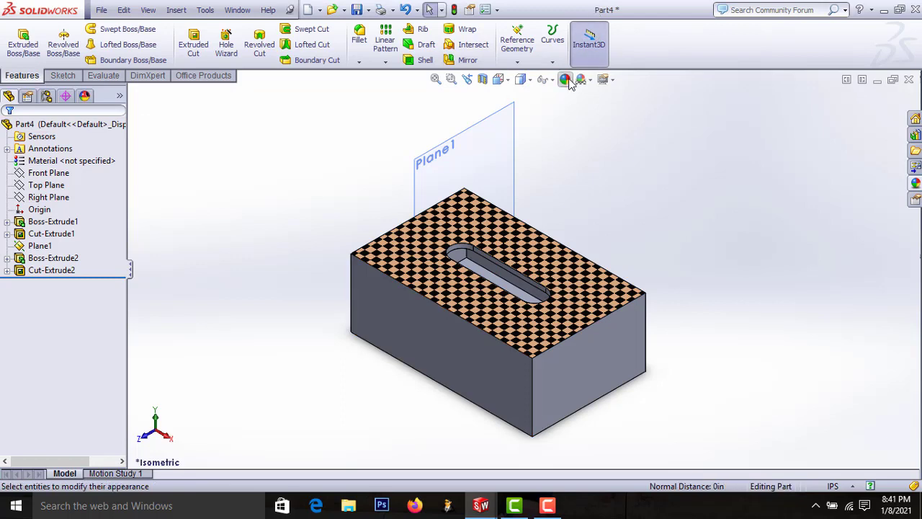
Apply the neon stripe pattern to the part after trying waffle and screw thread patterns.
left_click(566, 80)
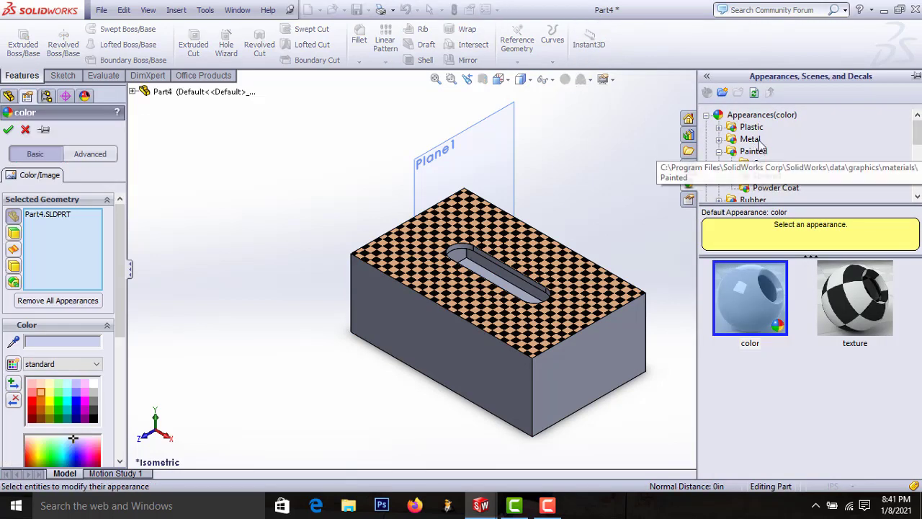
scroll(919, 184, "down", 2)
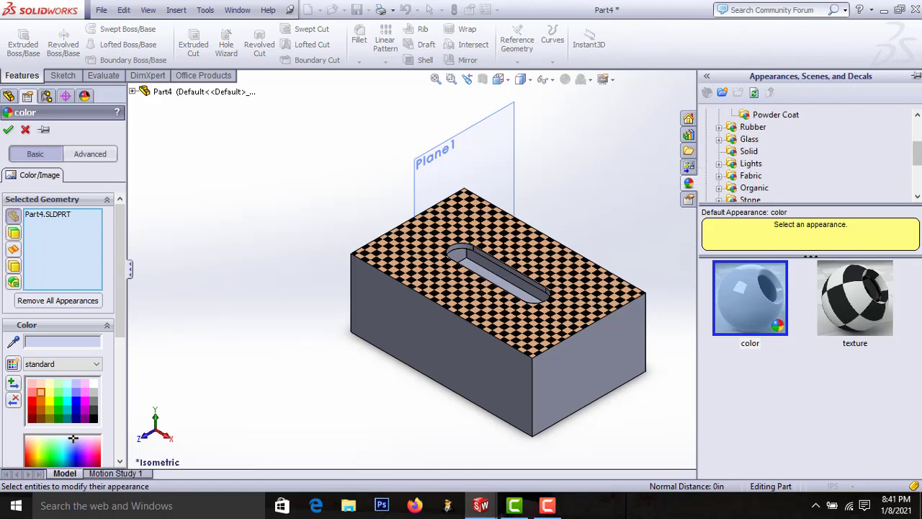
scroll(919, 191, "down", 2)
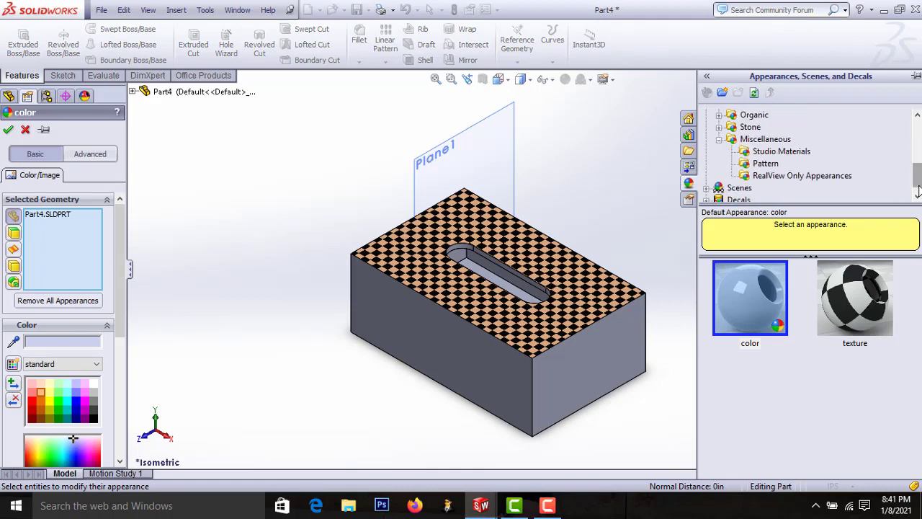
left_click(770, 164)
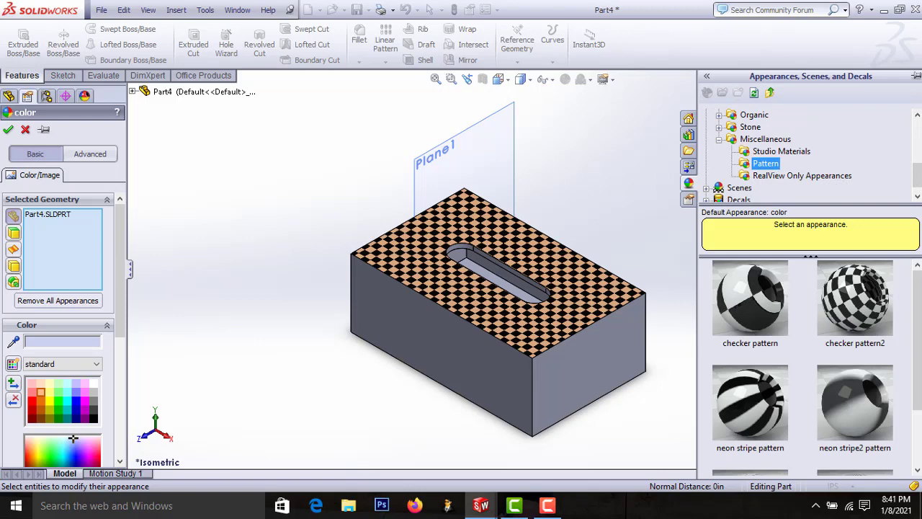
scroll(919, 437, "down", 1)
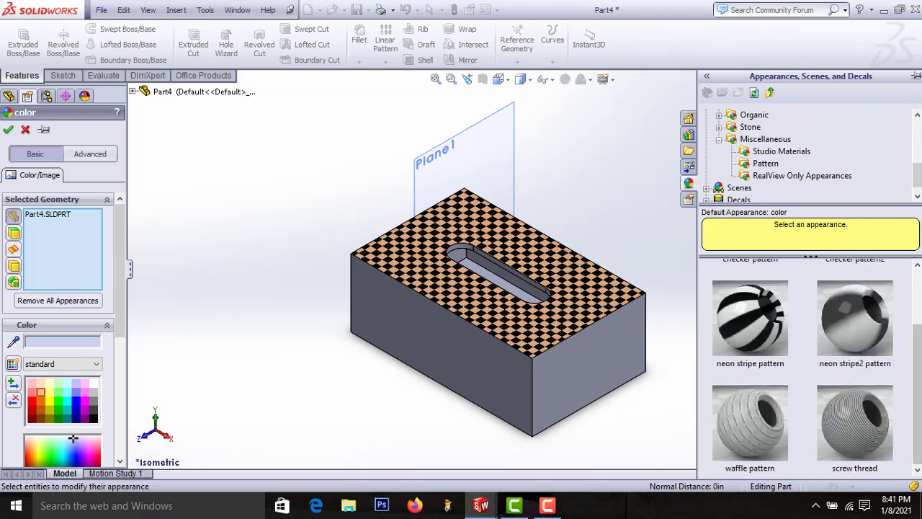
left_click(771, 429)
left_click(827, 431)
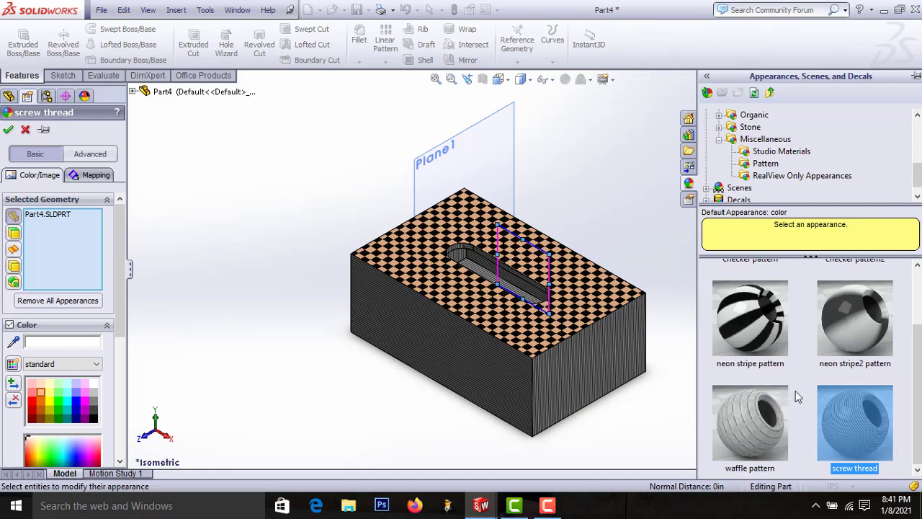
left_click(777, 366)
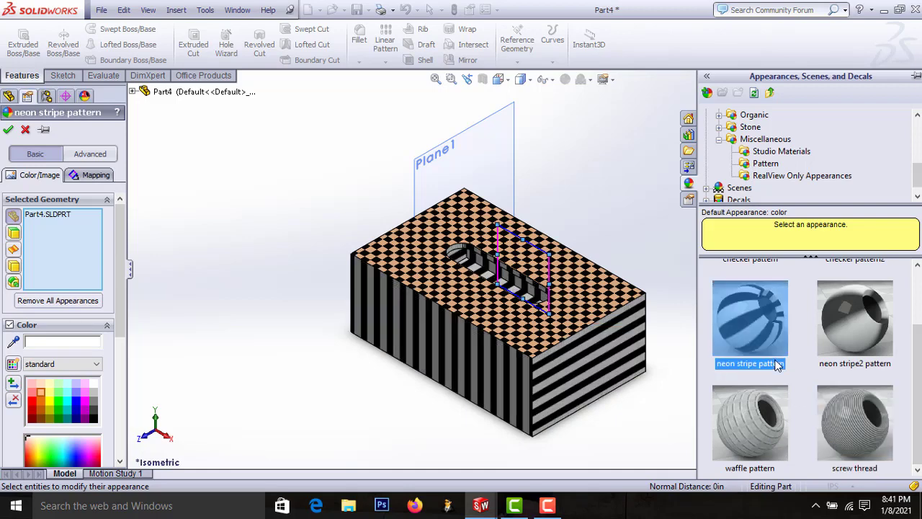
Try blue-purple, grey, purple, green and pale yellow swatches for the stripes.
left_click(76, 393)
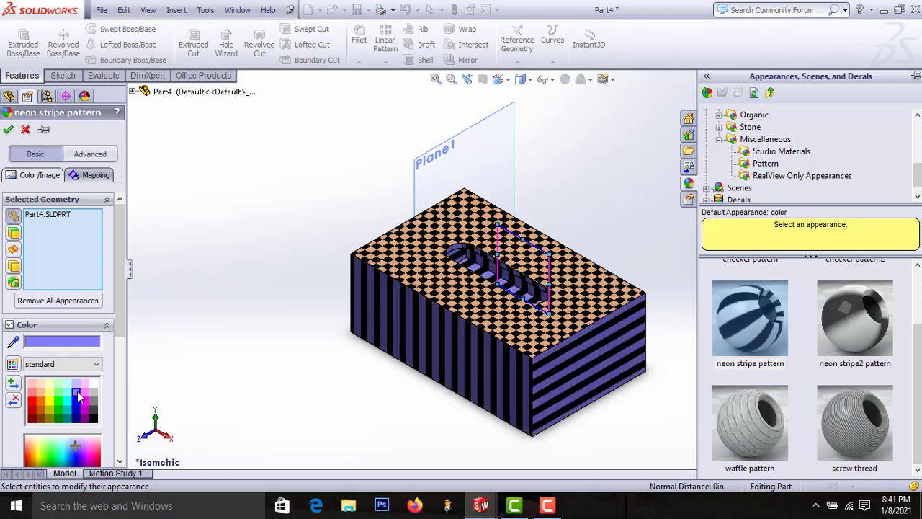
left_click(93, 393)
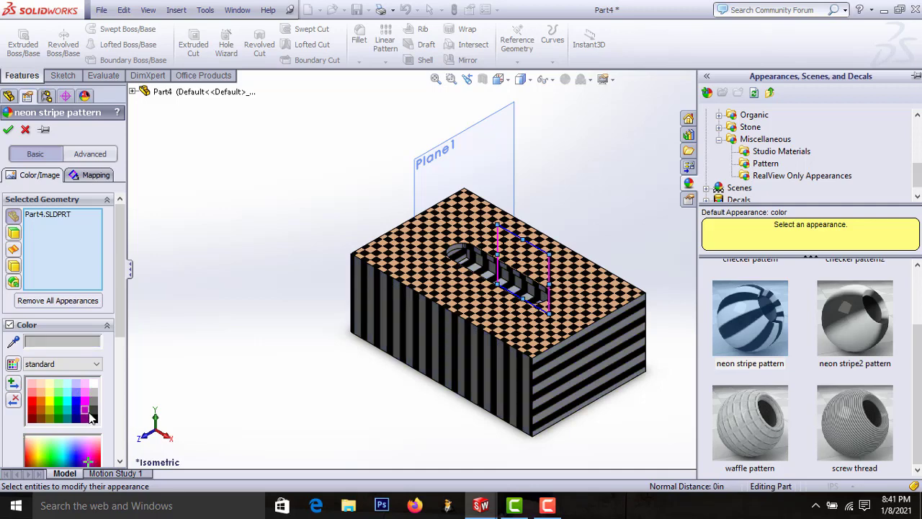
left_click(91, 418)
scroll(79, 417, "down", 5)
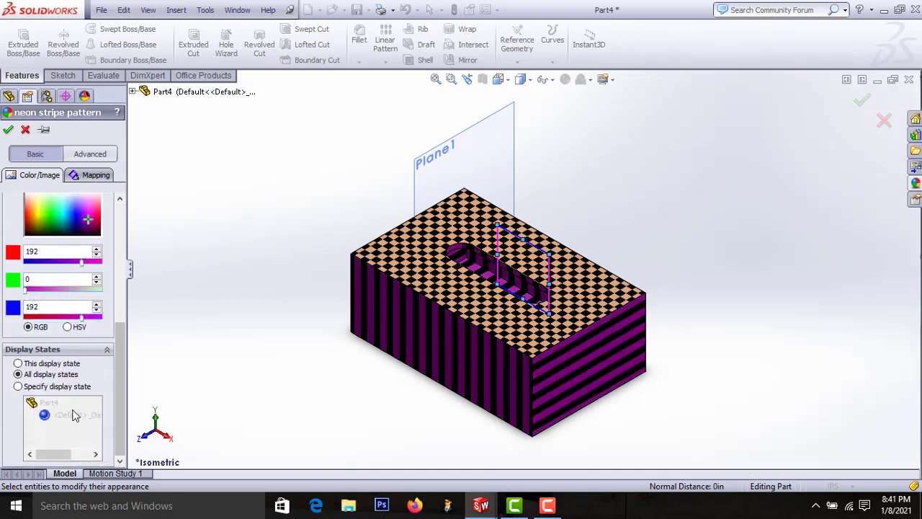
left_click(54, 212)
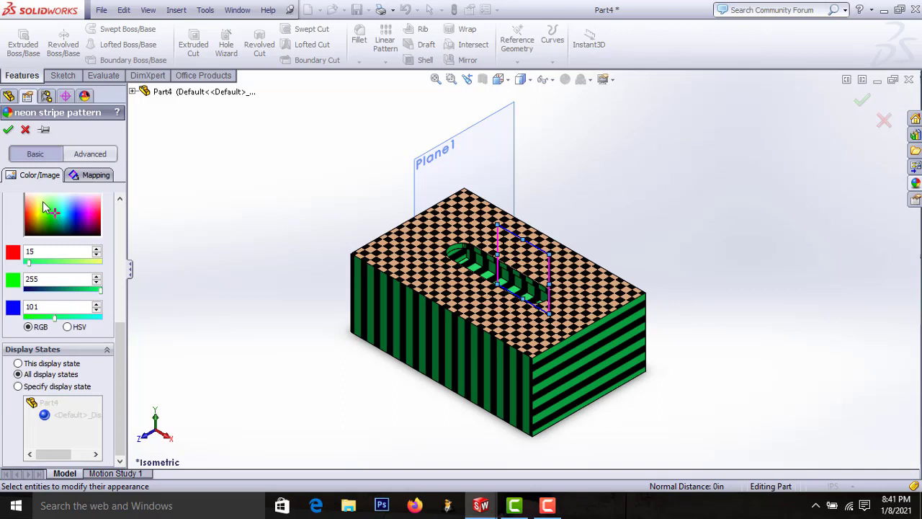
left_click(39, 203)
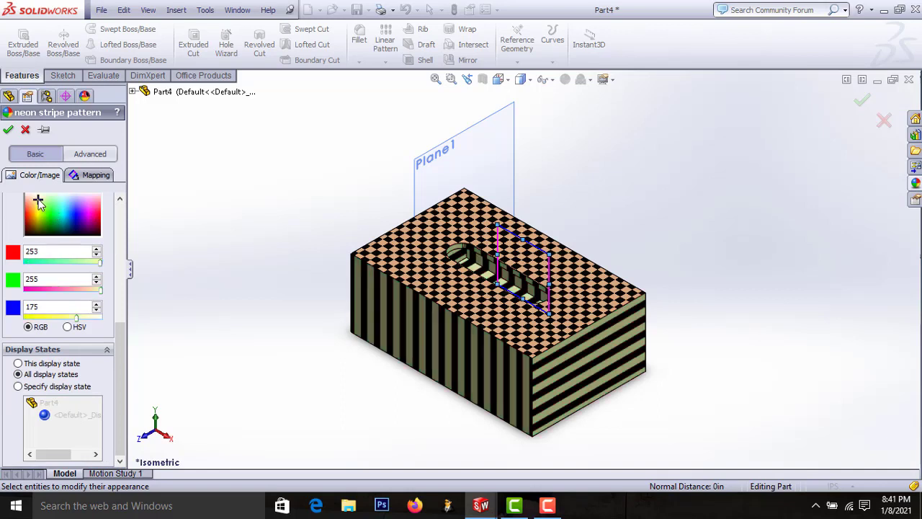
Set the stripe RGB to red 182, green 113, blue 204, then settle on pale olive green.
left_click(70, 263)
left_click(80, 262)
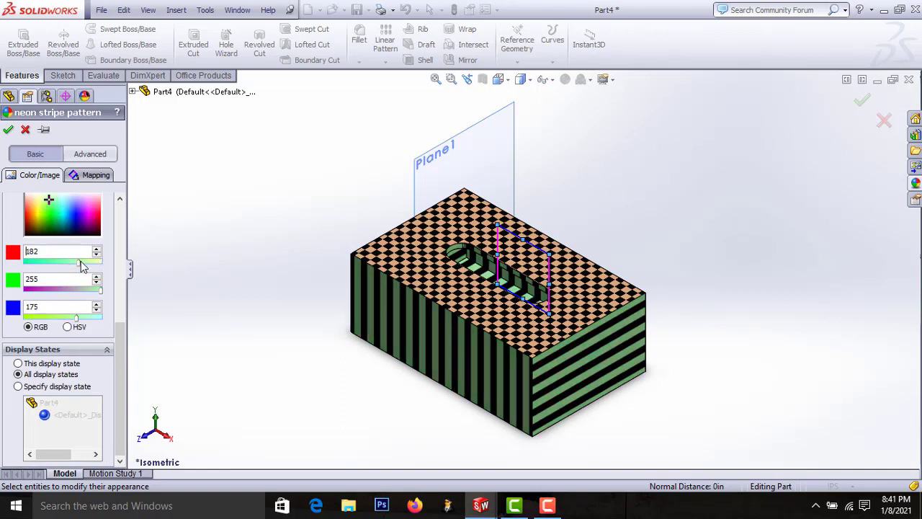
left_click(59, 290)
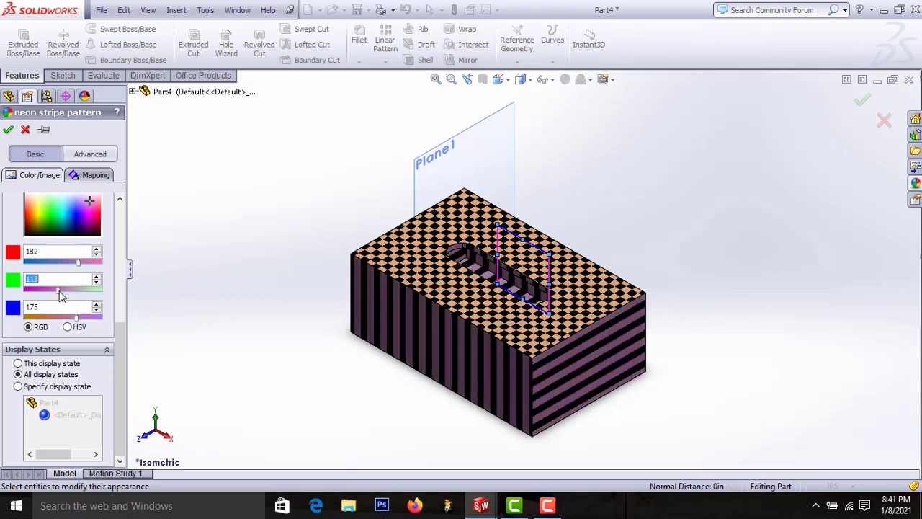
left_click(85, 318)
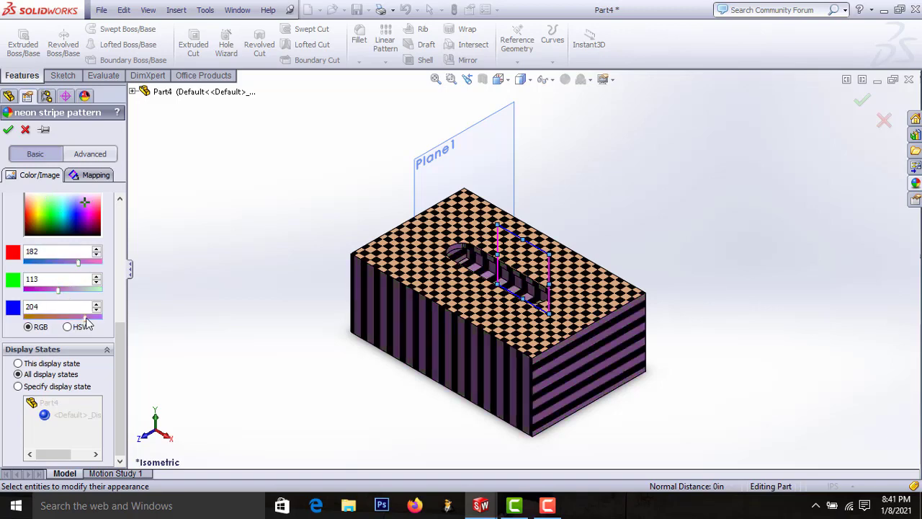
left_click(56, 199)
left_click(42, 201)
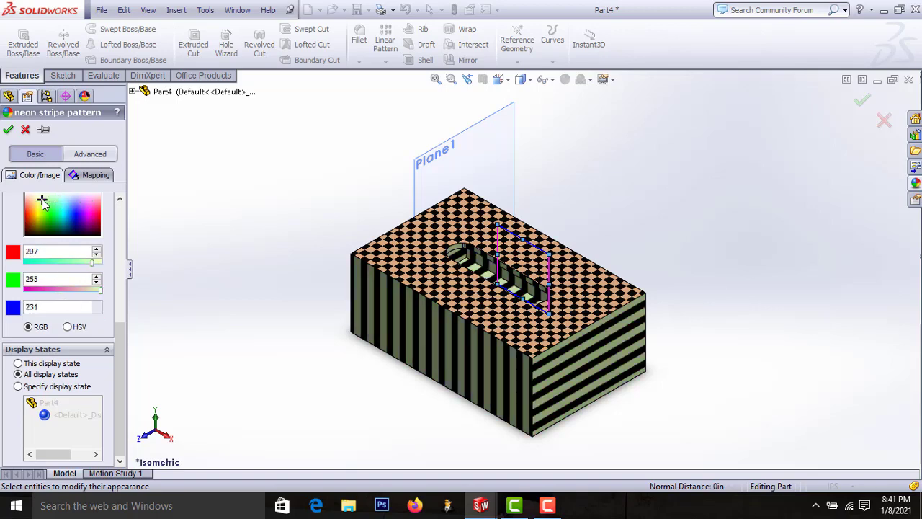
left_click(8, 130)
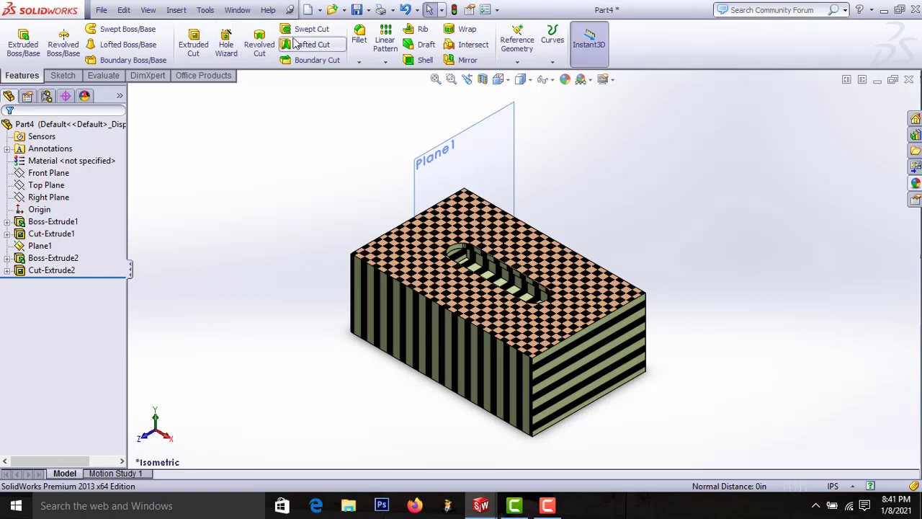
Fillet the left, front, right and hidden back vertical edges of the box at 0.10in.
left_click(358, 40)
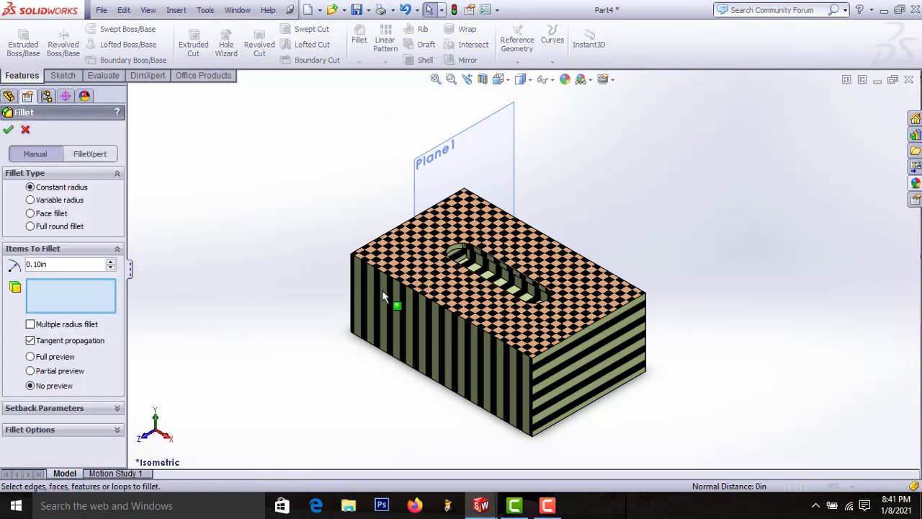
left_click(350, 281)
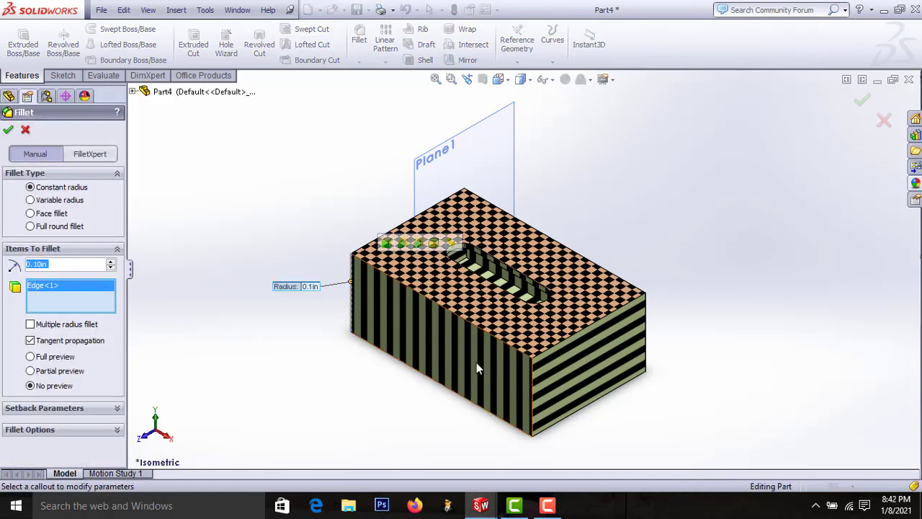
left_click(531, 394)
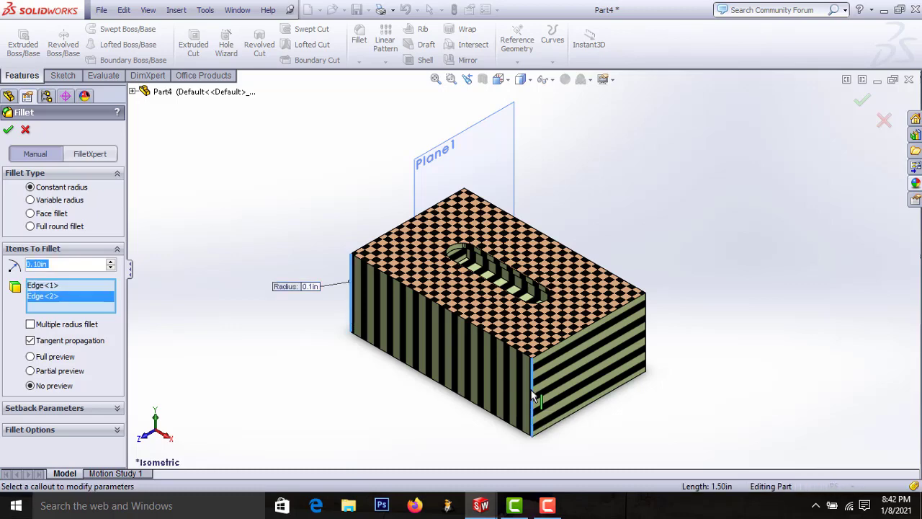
left_click(646, 320)
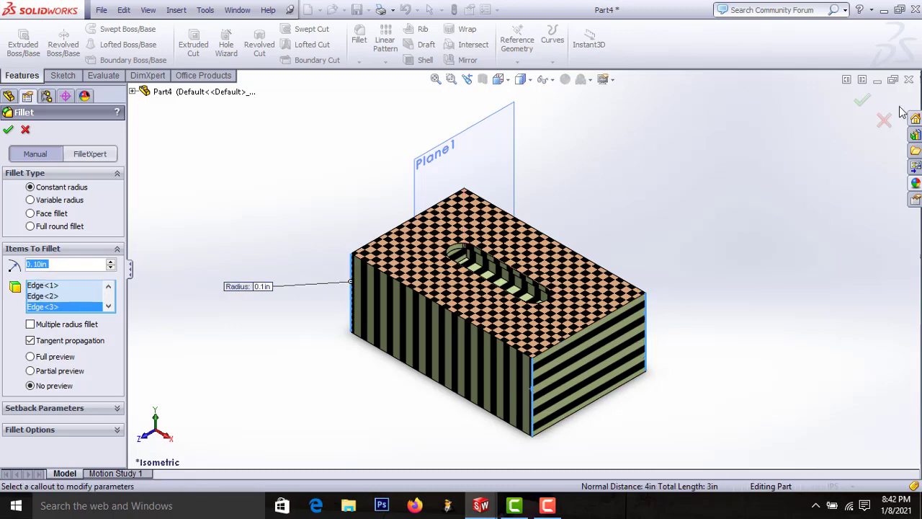
middle_click_drag(711, 199, 572, 325)
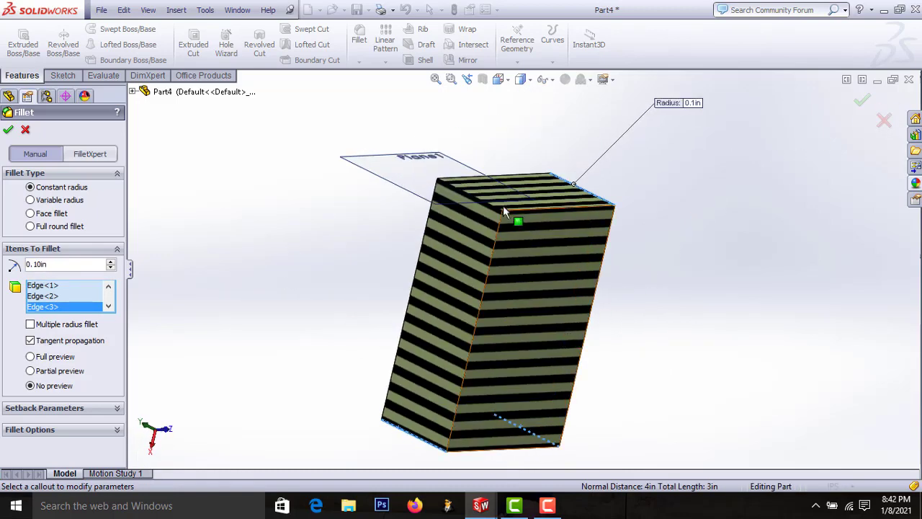
left_click(478, 200)
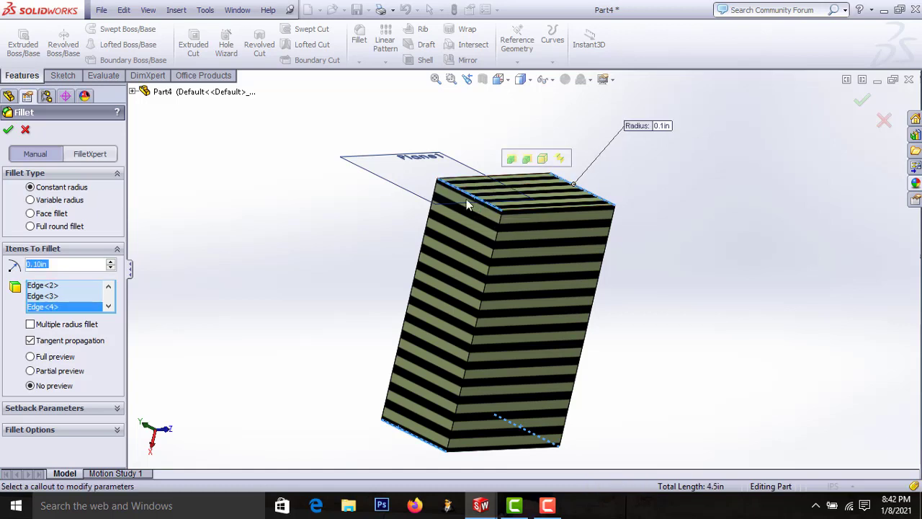
left_click(8, 130)
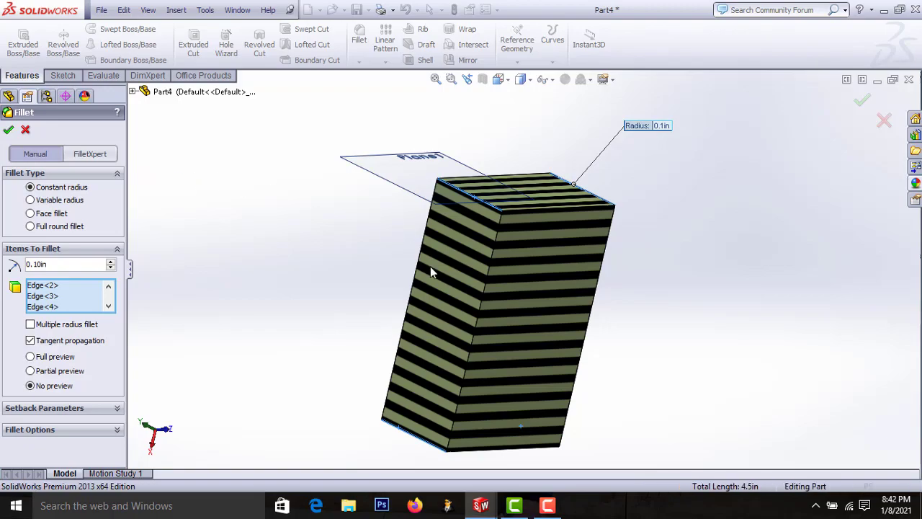
mouse_move(308, 256)
middle_mouse_down()
mouse_move(329, 232)
mouse_move(391, 227)
mouse_move(461, 119)
mouse_move(505, 175)
mouse_move(420, 161)
mouse_move(471, 136)
mouse_move(520, 149)
mouse_move(480, 173)
mouse_move(430, 175)
mouse_move(483, 165)
mouse_move(471, 145)
mouse_move(494, 107)
middle_mouse_up()
left_click(482, 79)
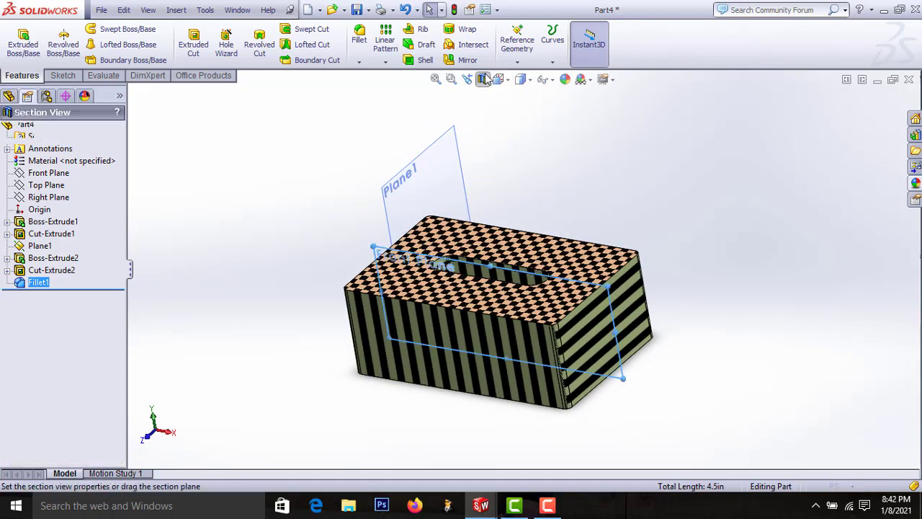
mouse_move(298, 274)
middle_mouse_down()
mouse_move(226, 281)
mouse_move(240, 350)
mouse_move(261, 360)
mouse_move(240, 358)
mouse_move(333, 336)
mouse_move(212, 346)
mouse_move(266, 362)
middle_mouse_up()
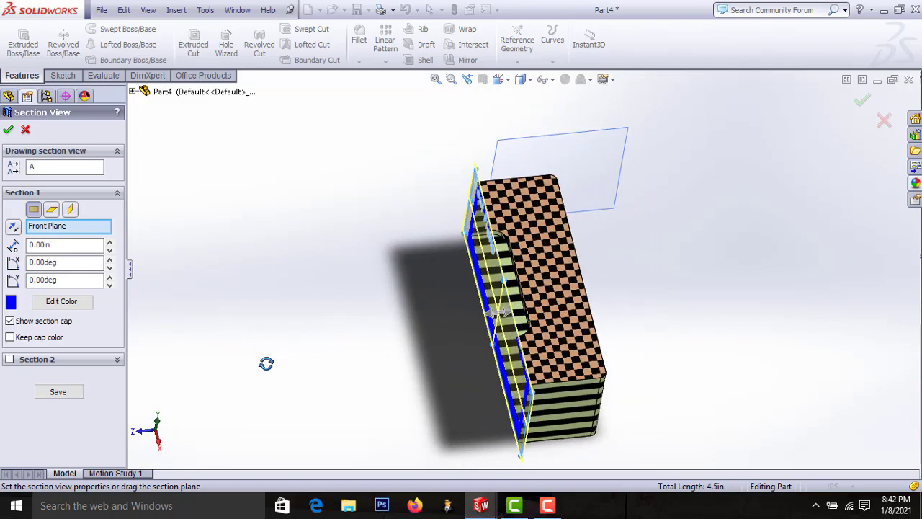
left_click(26, 131)
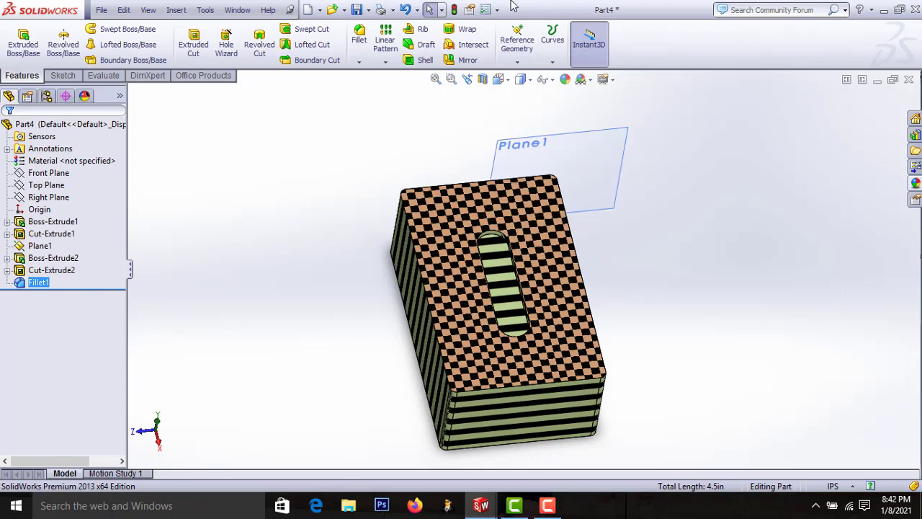
left_click(529, 79)
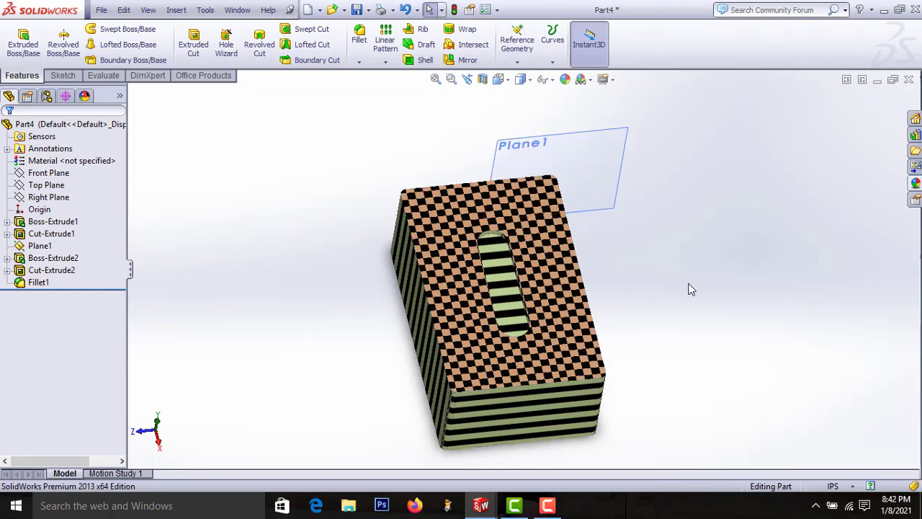
mouse_move(689, 288)
middle_mouse_down()
mouse_move(750, 174)
mouse_move(703, 247)
mouse_move(687, 235)
mouse_move(720, 223)
middle_mouse_up()
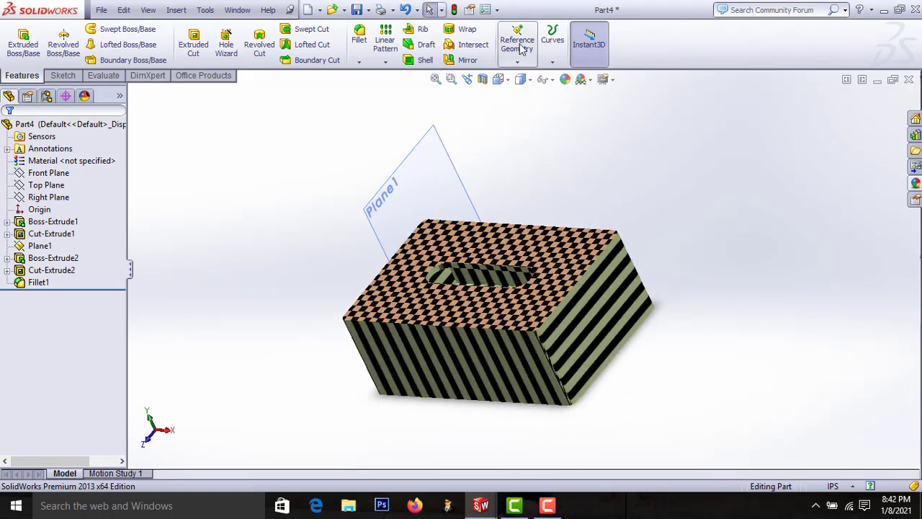
left_click(529, 80)
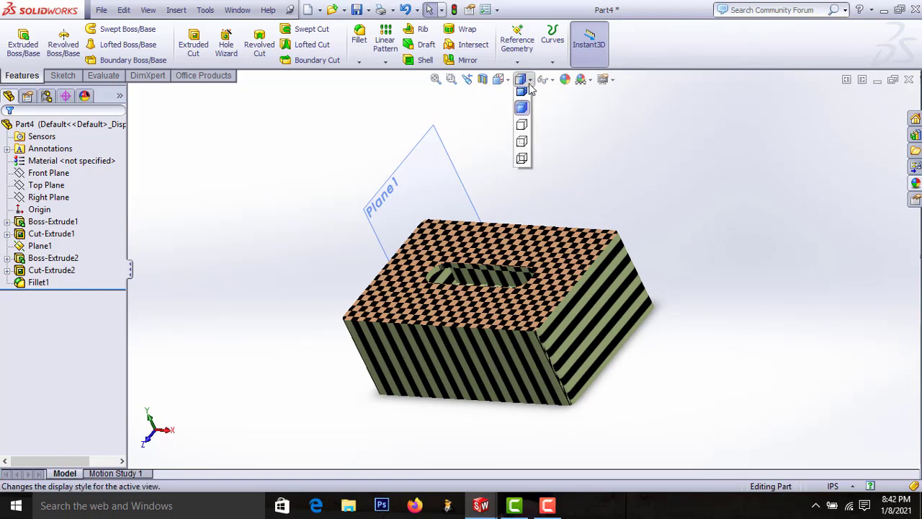
left_click(522, 141)
mouse_move(527, 149)
middle_mouse_down()
mouse_move(527, 212)
mouse_move(656, 128)
mouse_move(641, 94)
mouse_move(522, 142)
mouse_move(474, 95)
mouse_move(479, 91)
middle_mouse_up()
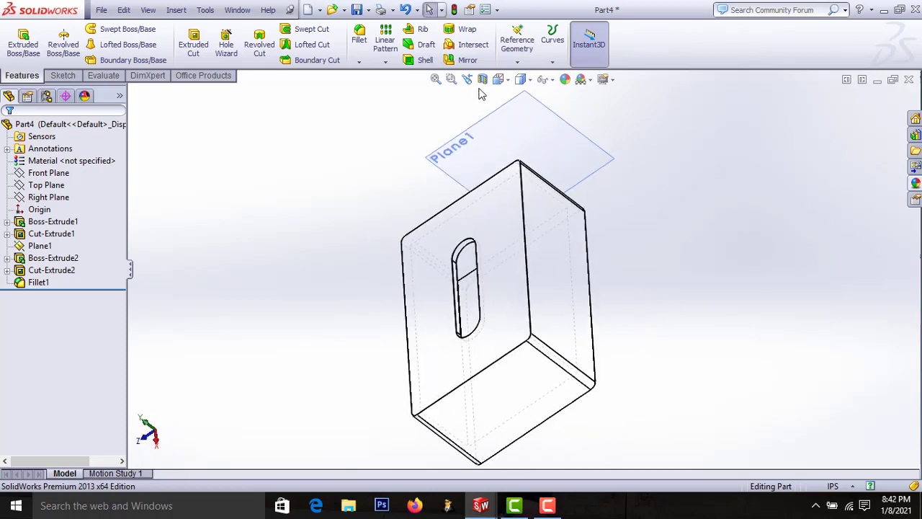
left_click(531, 80)
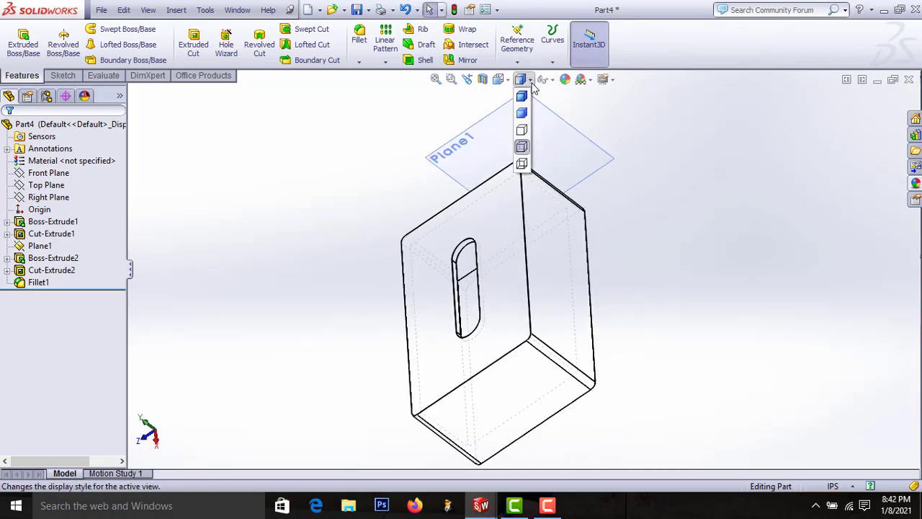
left_click(522, 144)
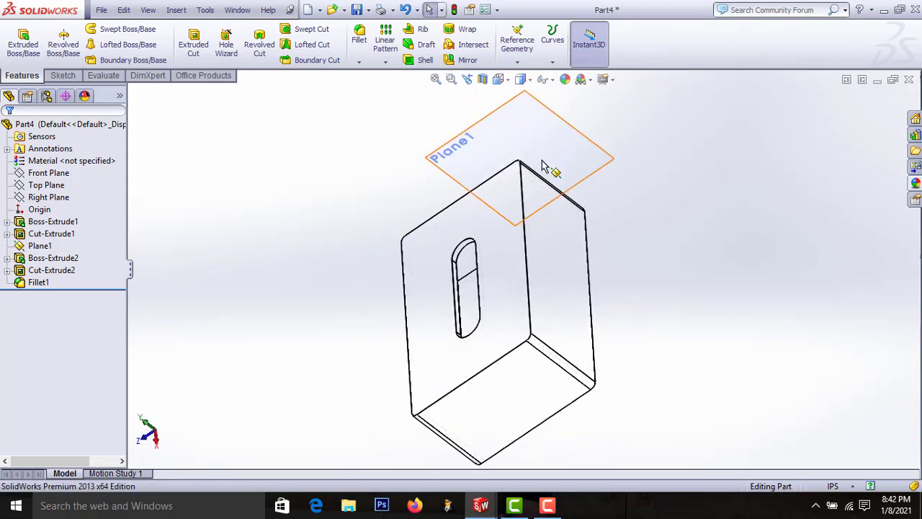
left_click(535, 83)
left_click(521, 129)
mouse_move(635, 192)
middle_mouse_down()
mouse_move(680, 192)
mouse_move(745, 114)
mouse_move(655, 117)
mouse_move(711, 415)
middle_mouse_up()
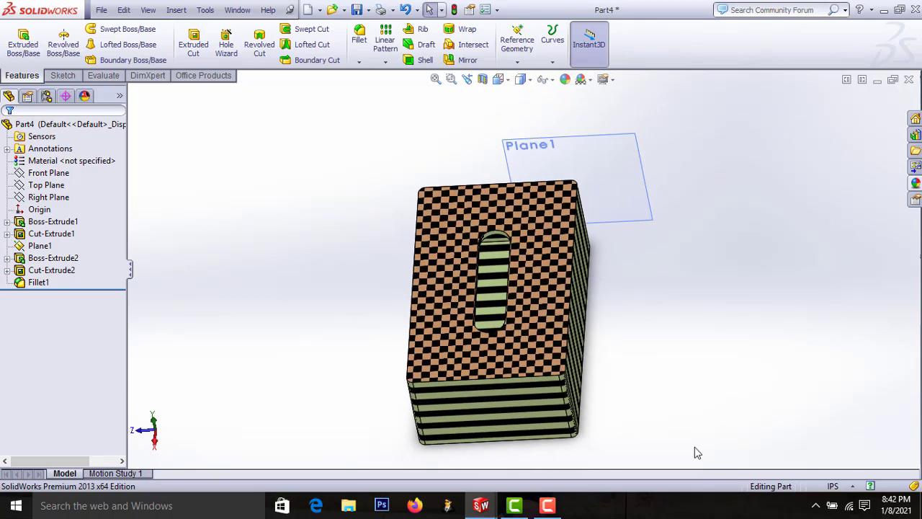
mouse_move(695, 448)
middle_mouse_down()
mouse_move(685, 370)
mouse_move(778, 266)
mouse_move(638, 324)
mouse_move(649, 247)
mouse_move(716, 221)
mouse_move(745, 226)
mouse_move(746, 303)
middle_mouse_up()
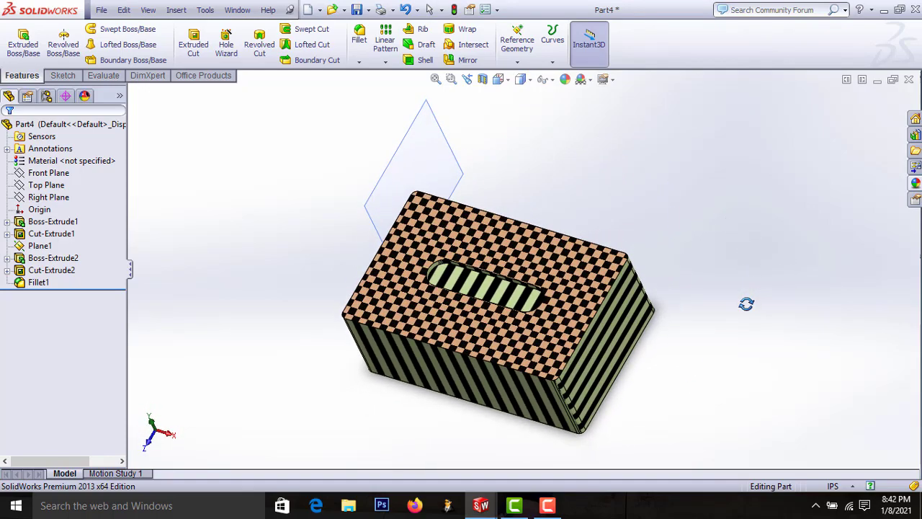
key("ctrl+5")
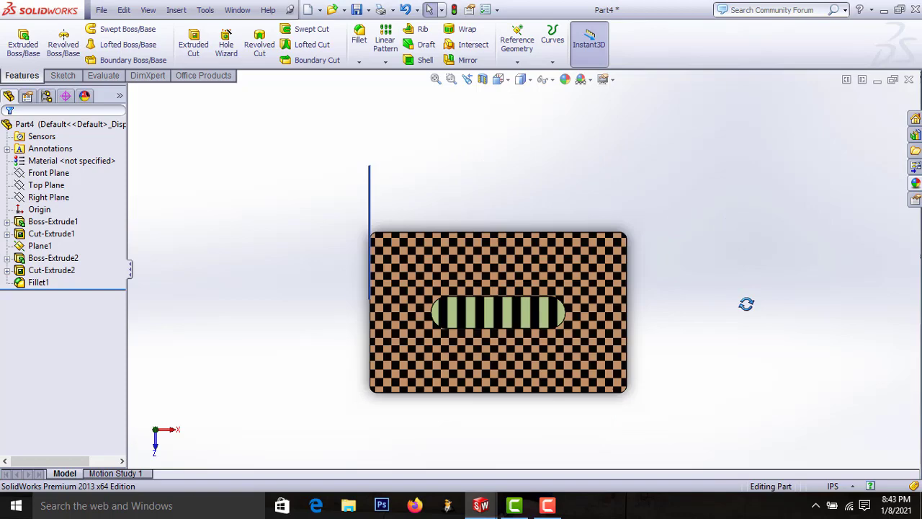
key("ctrl+7")
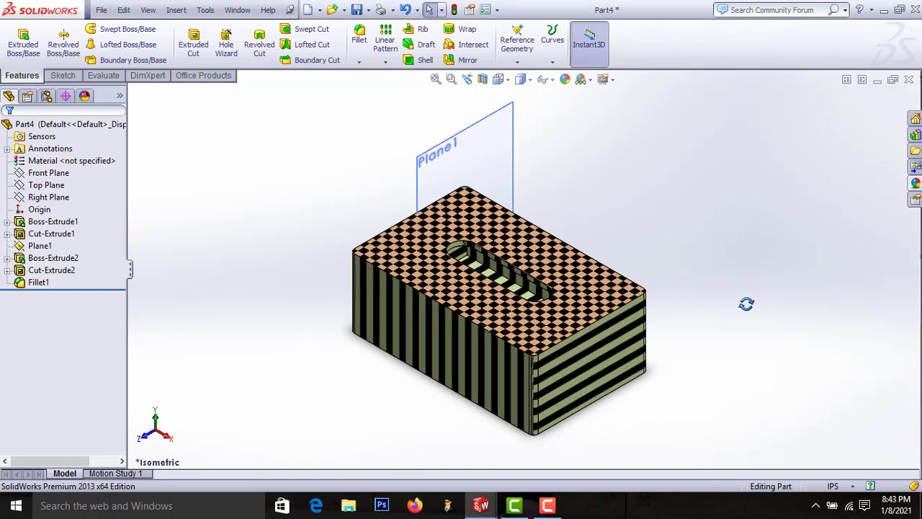